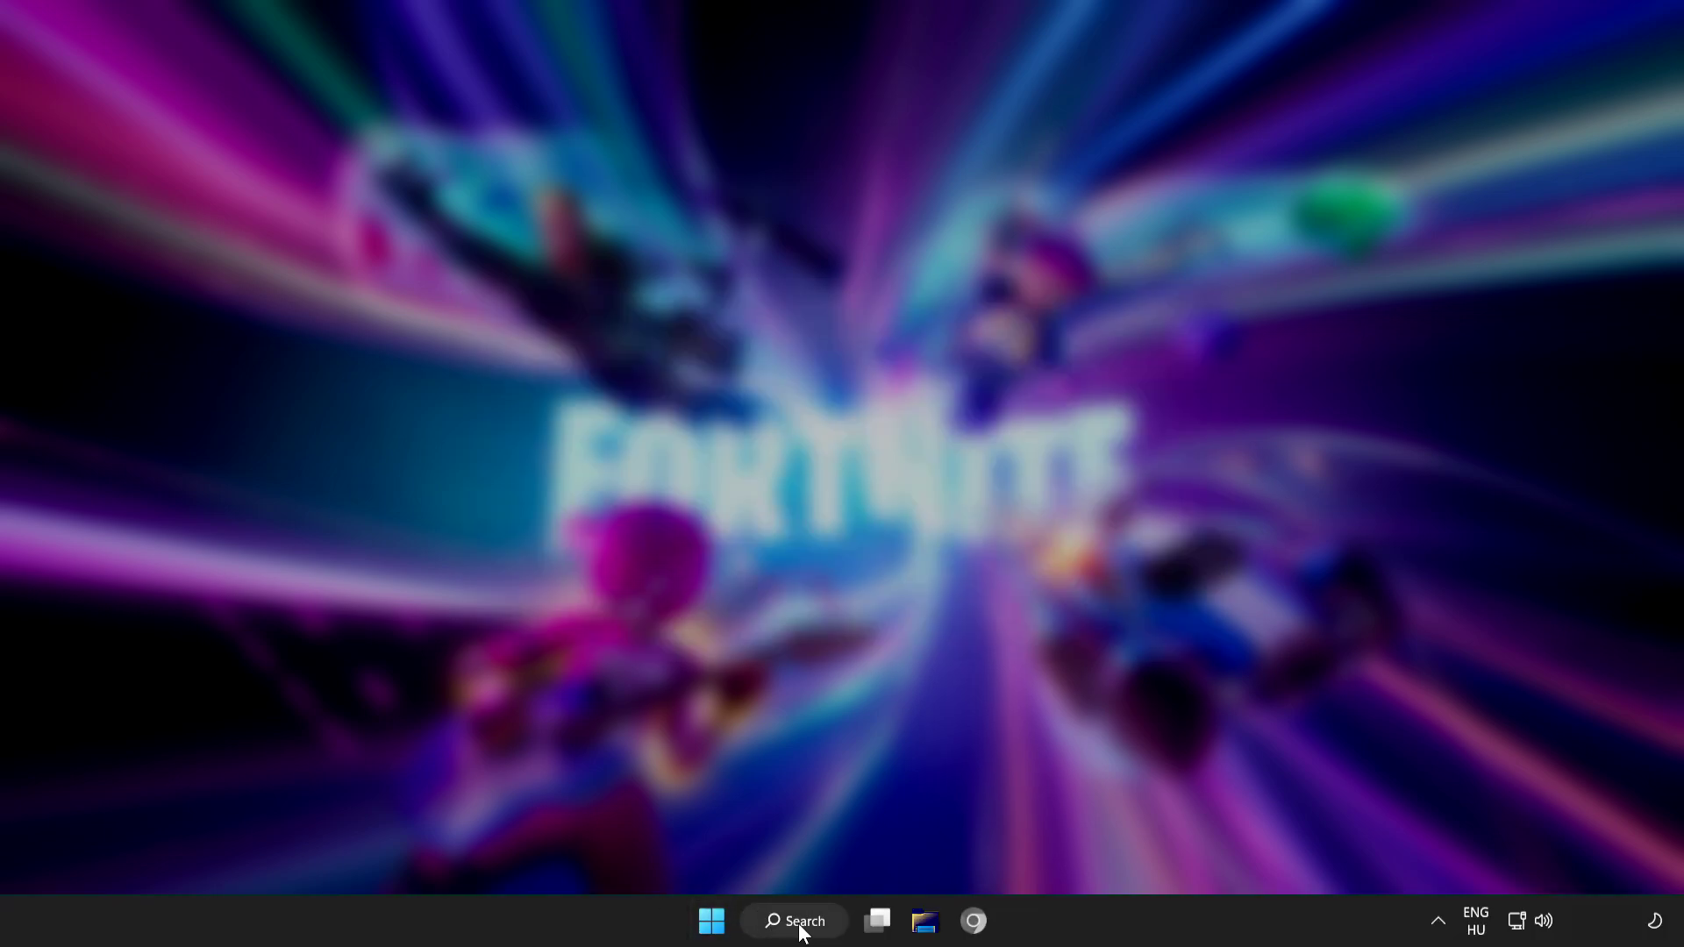
Step: Search Windows for 'device manager'
left_click(800, 925)
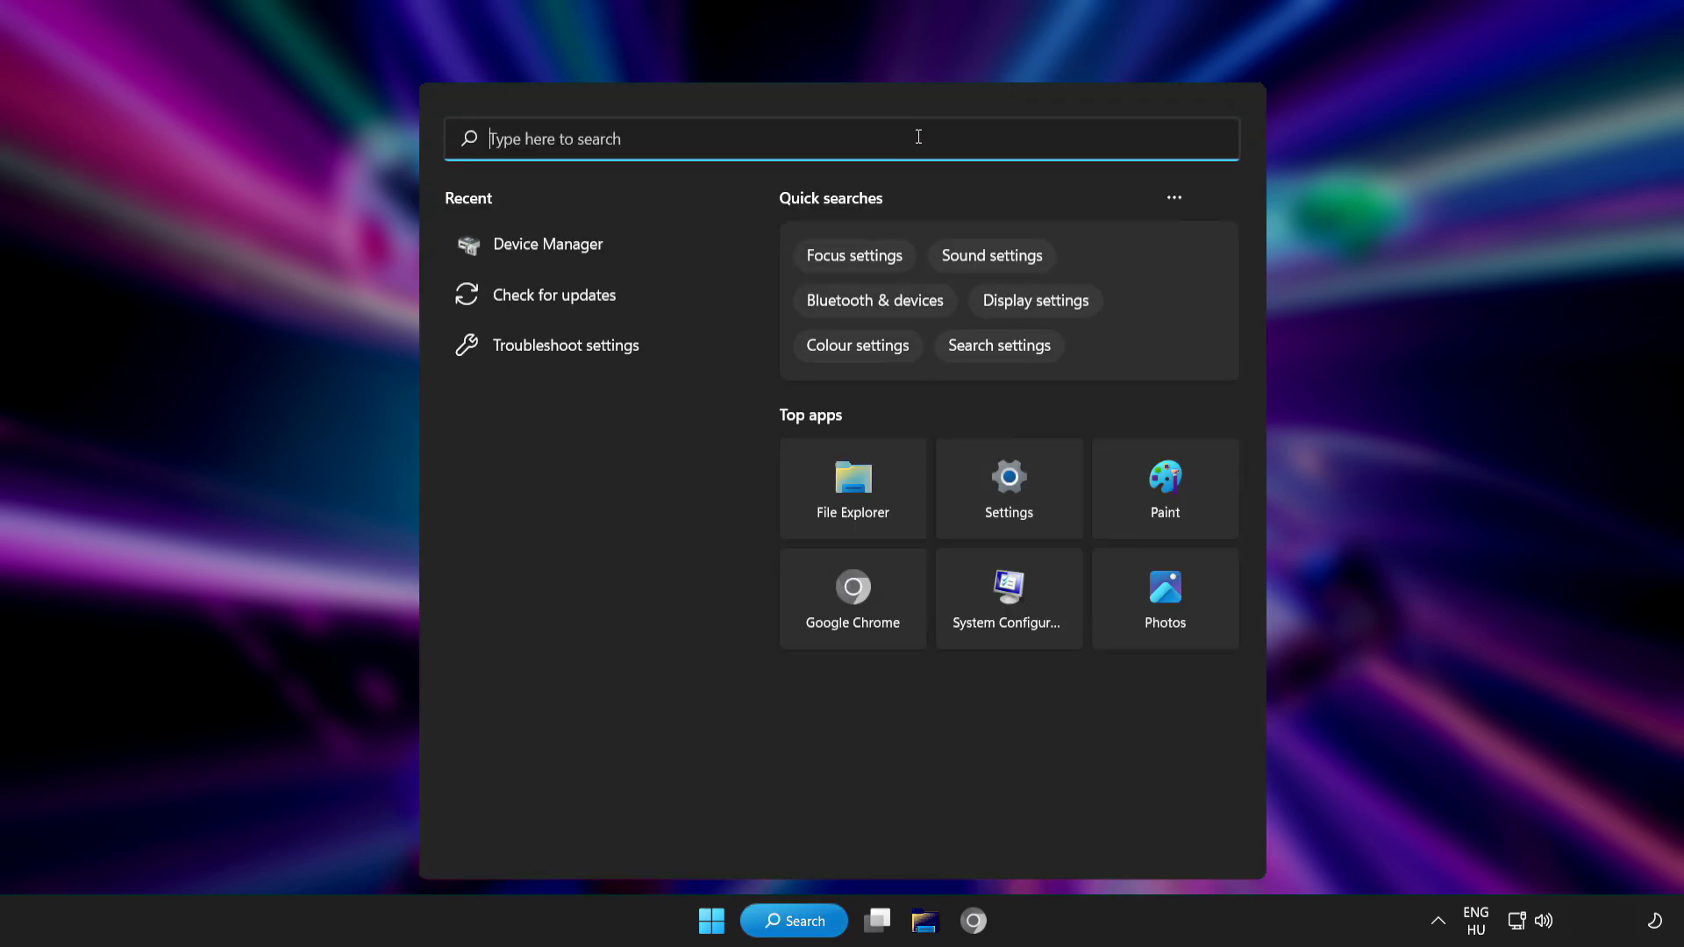
type("device")
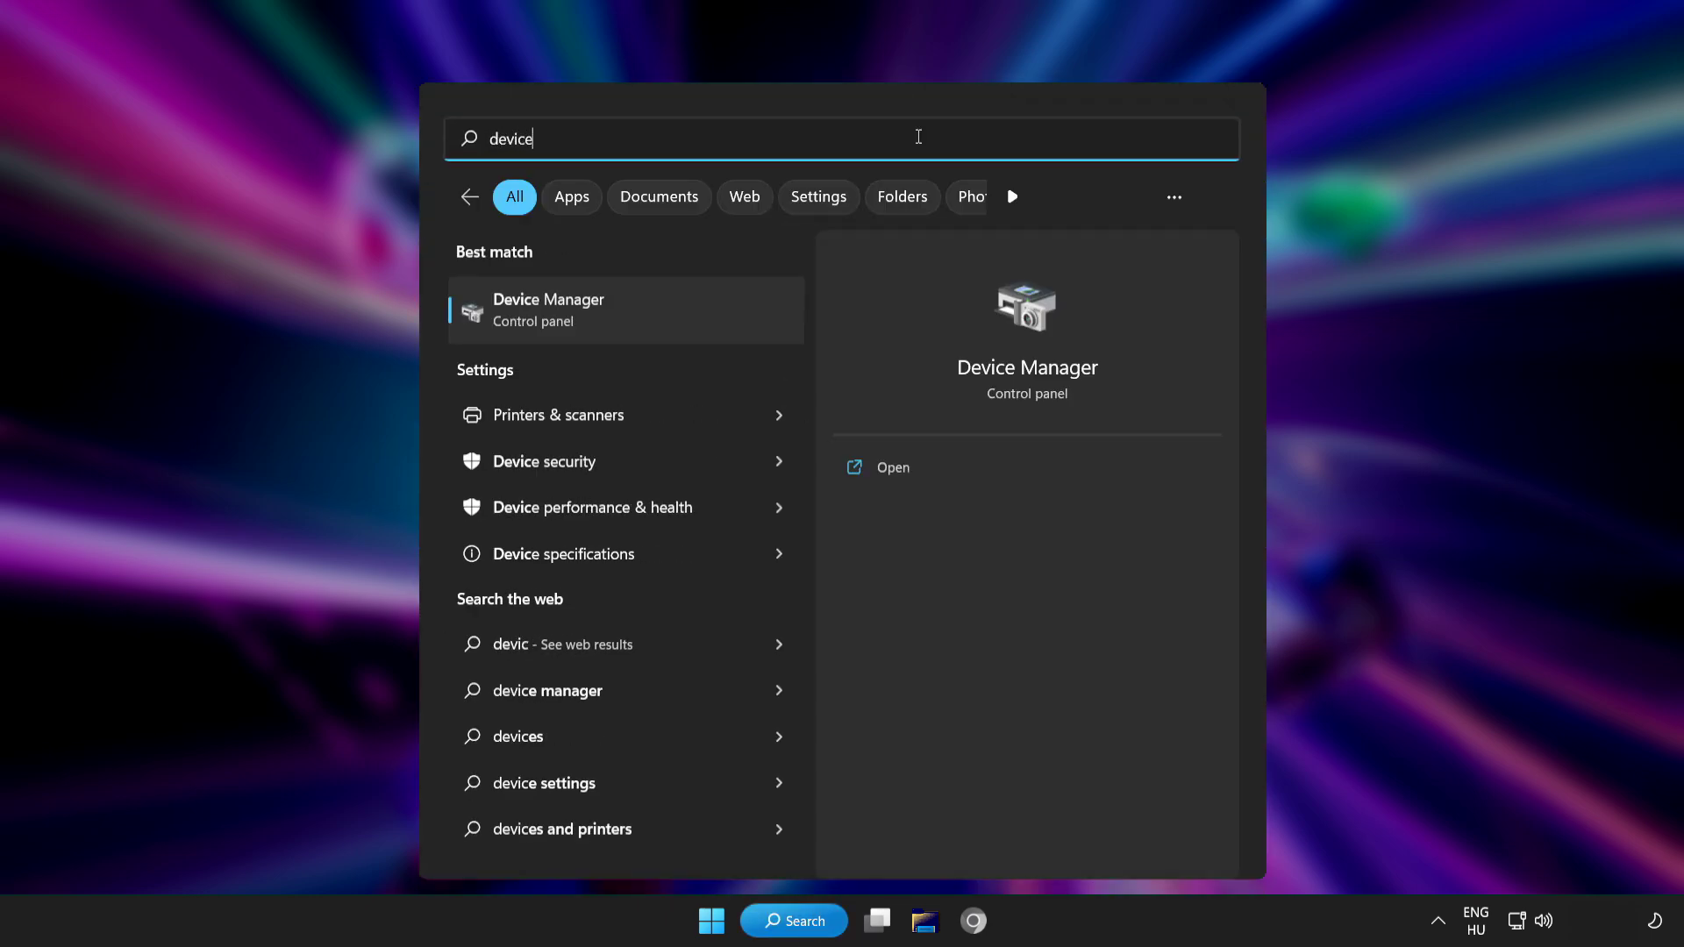
type(" manager")
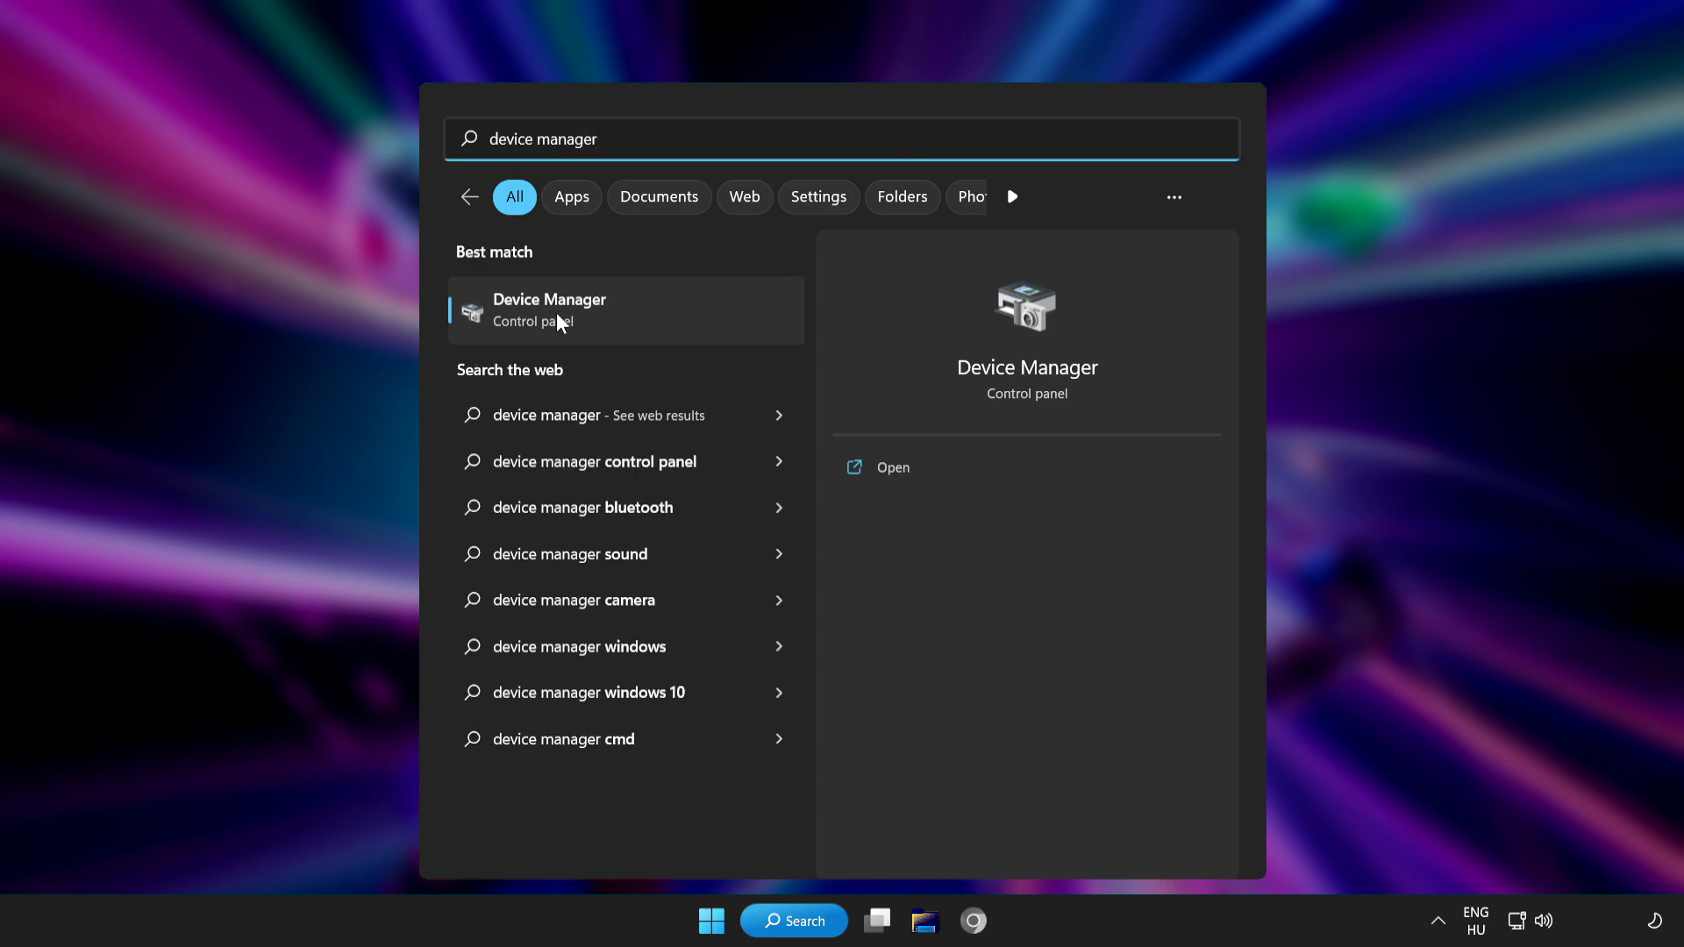
Step: Launch Device Manager maximized and expand Display adapters to select VMware SVGA 3D
left_click(699, 309)
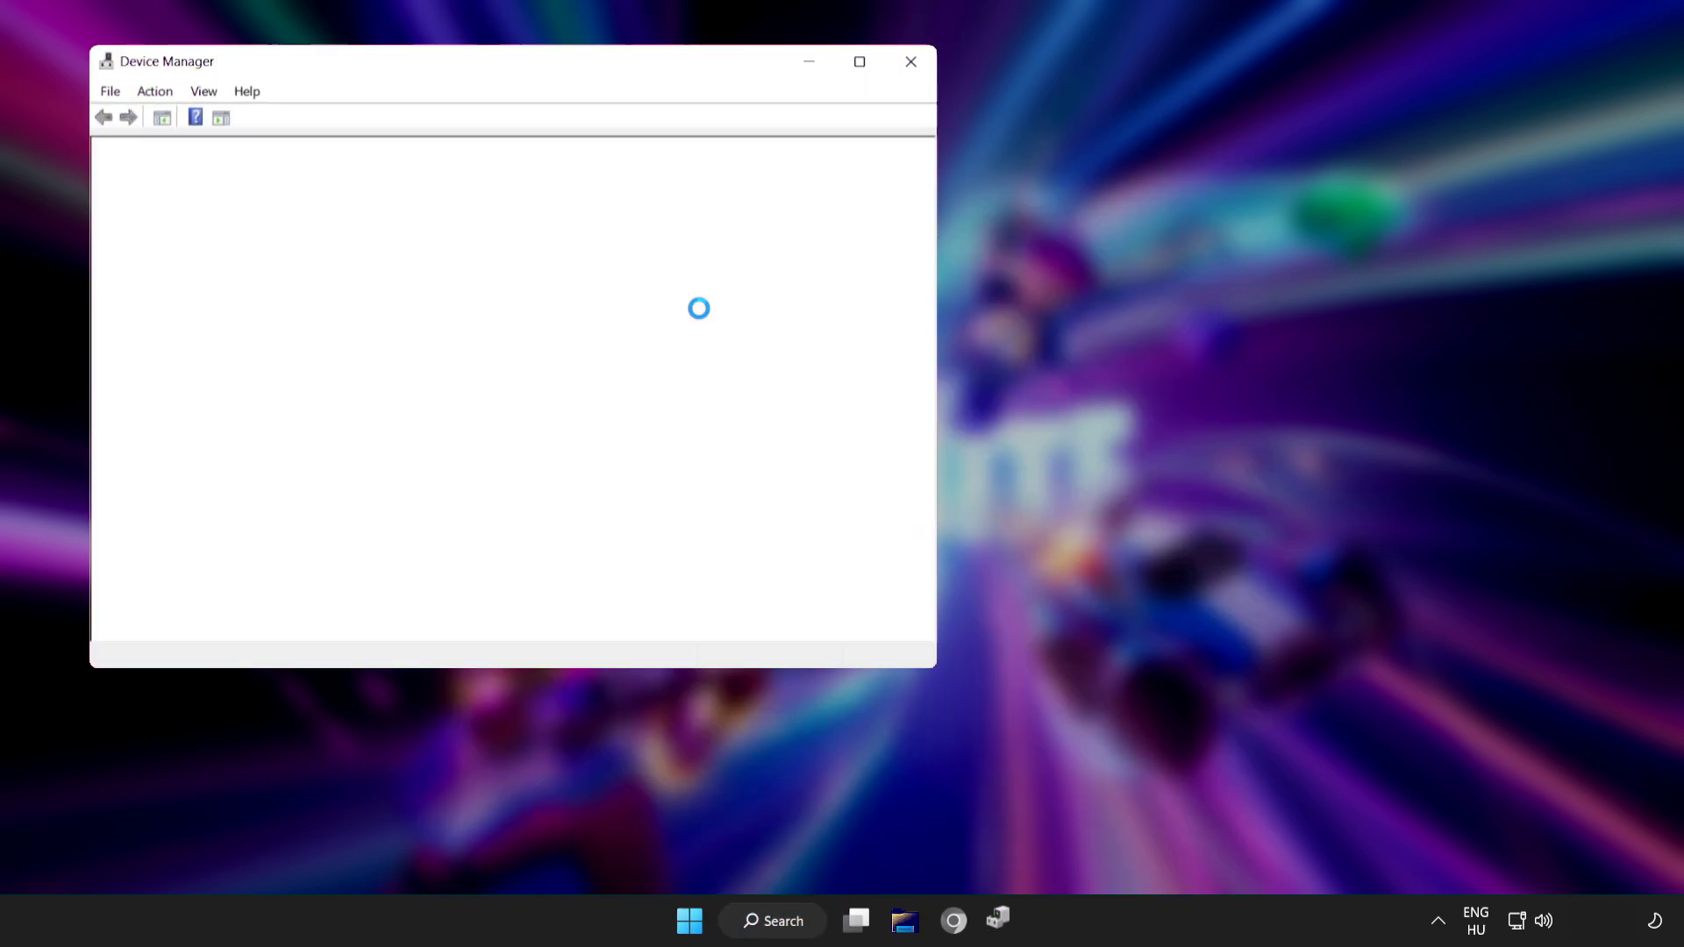
left_click(863, 64)
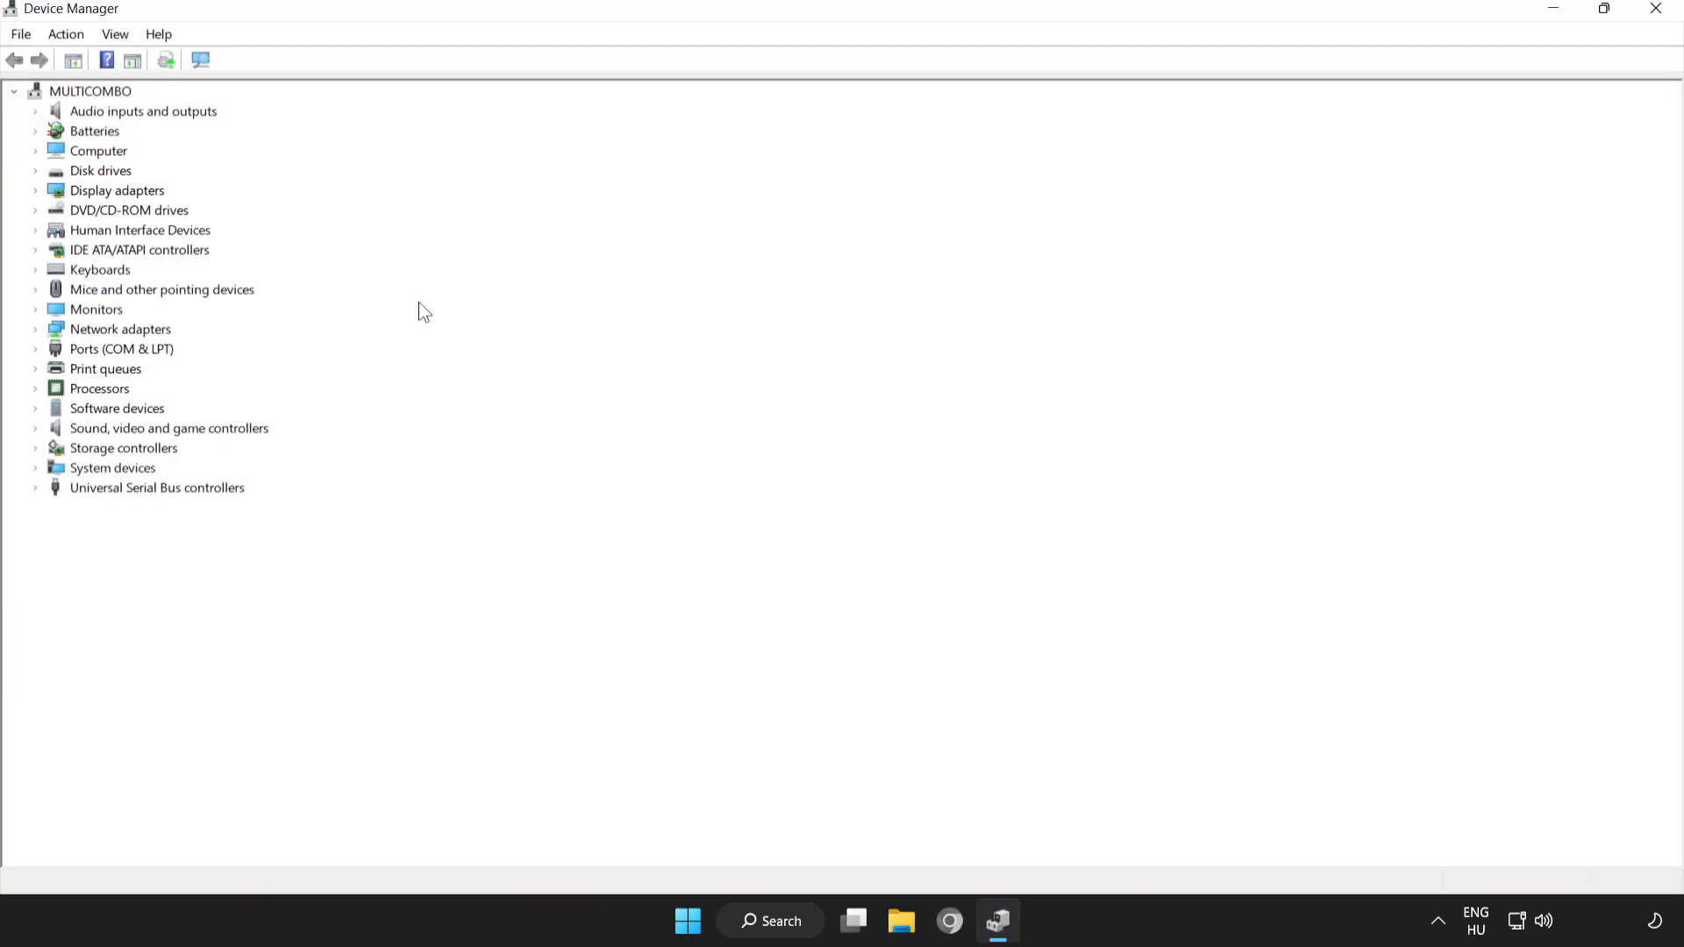
left_click(60, 191)
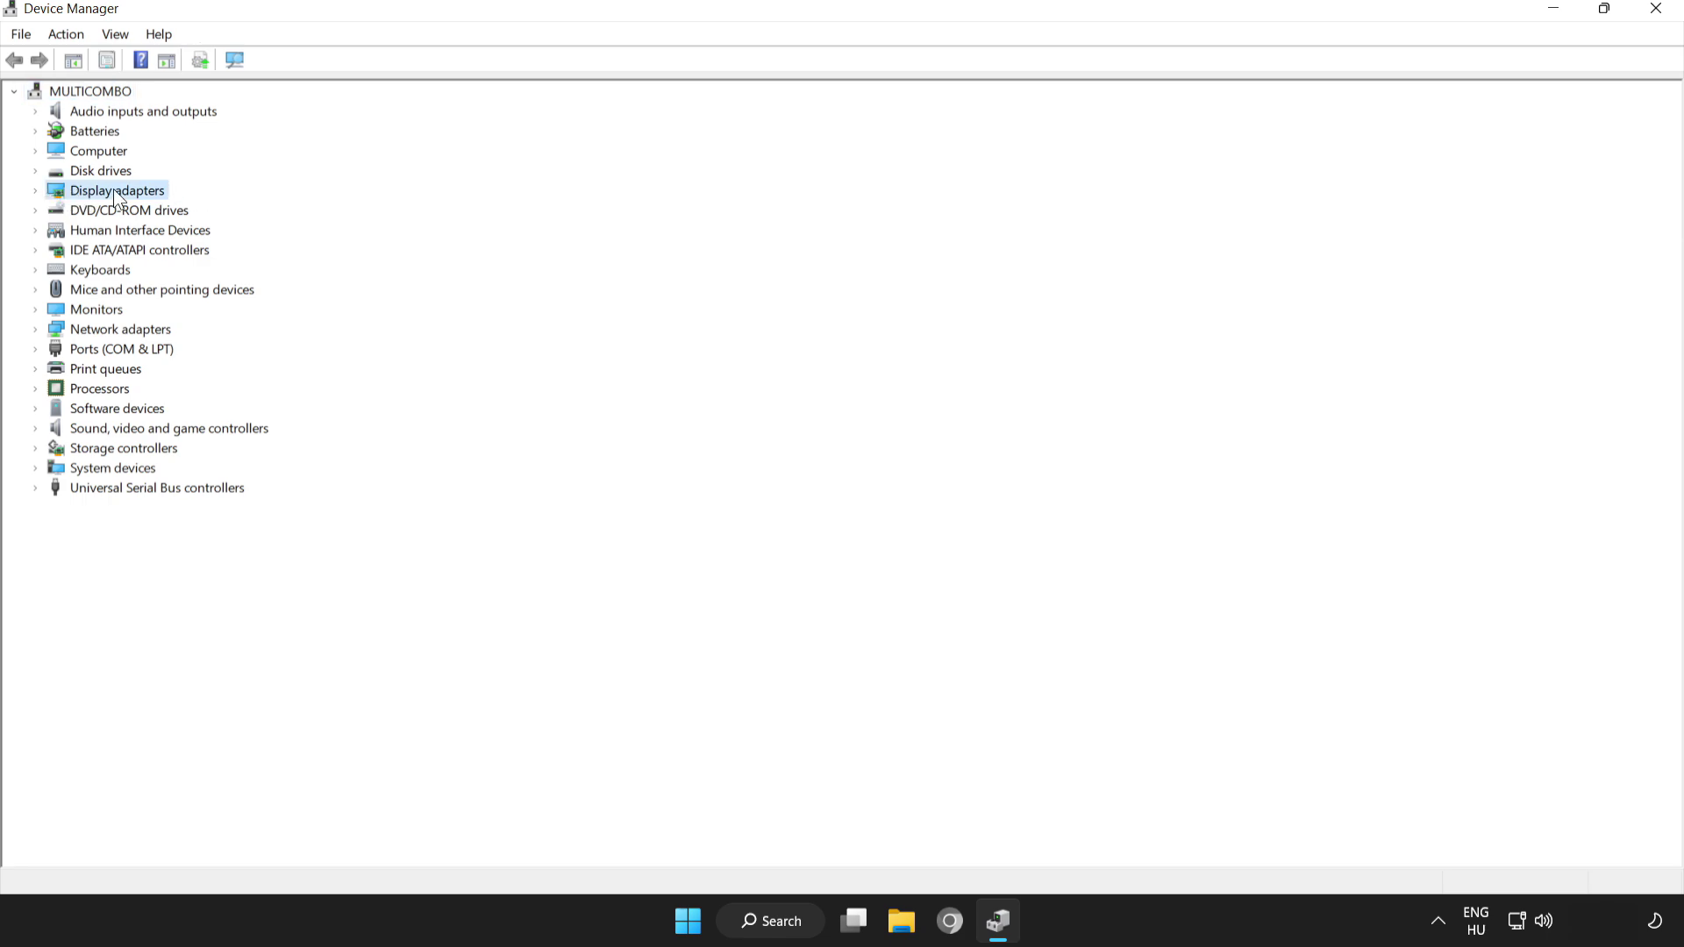
left_click(34, 192)
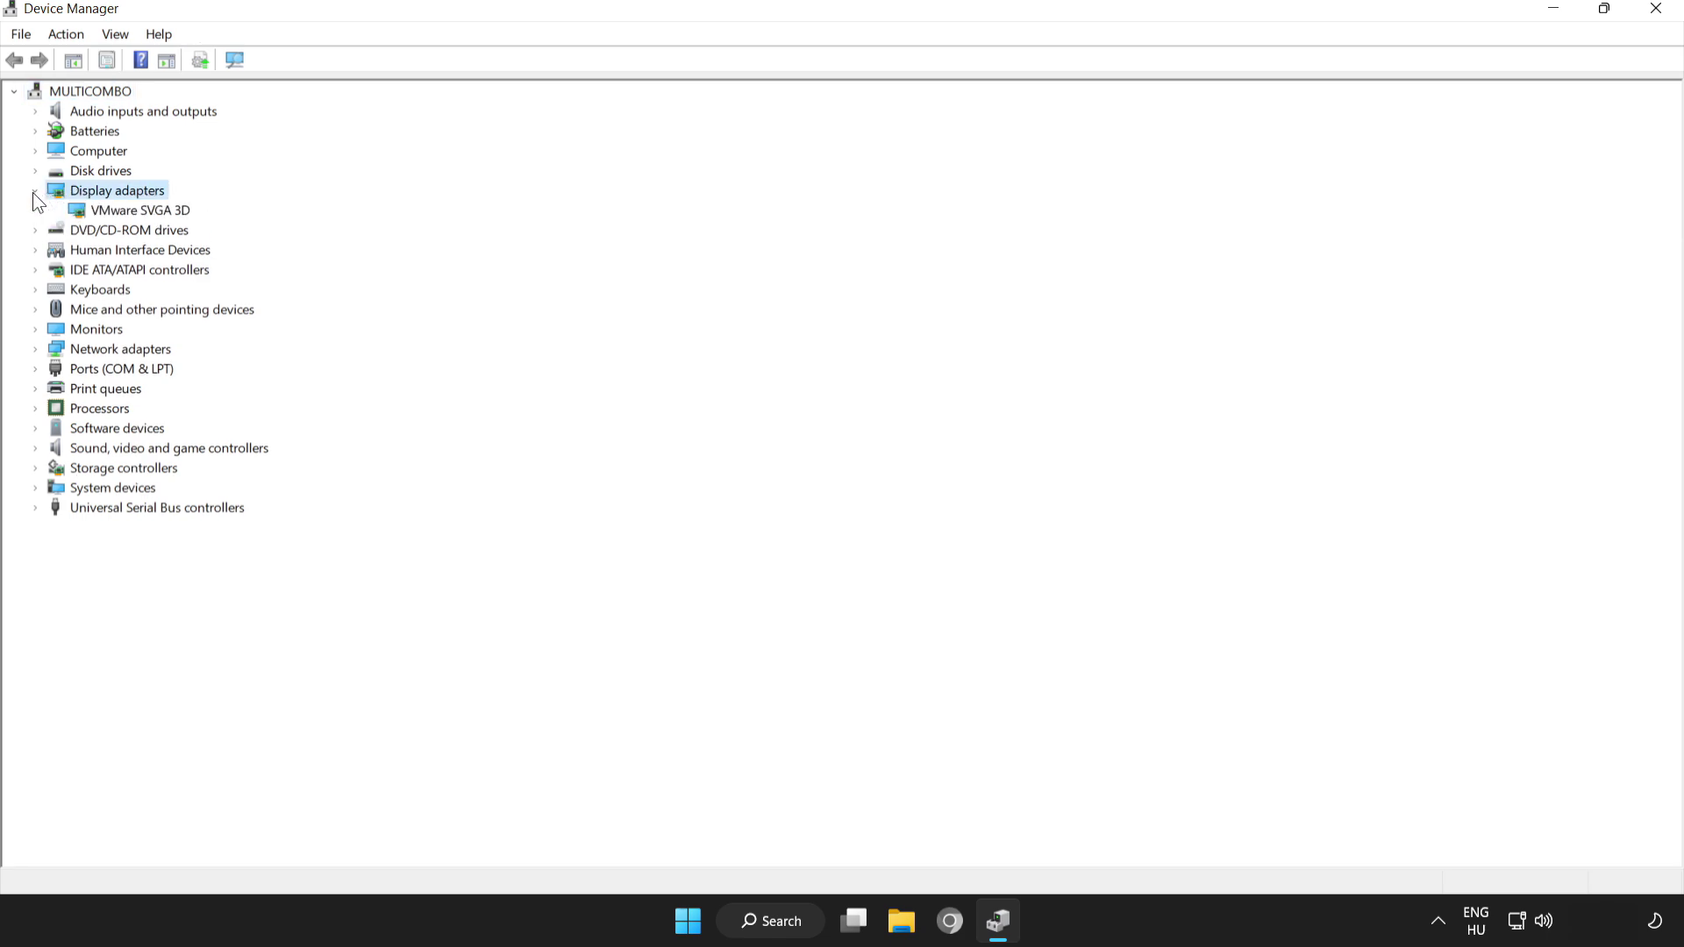
left_click(105, 210)
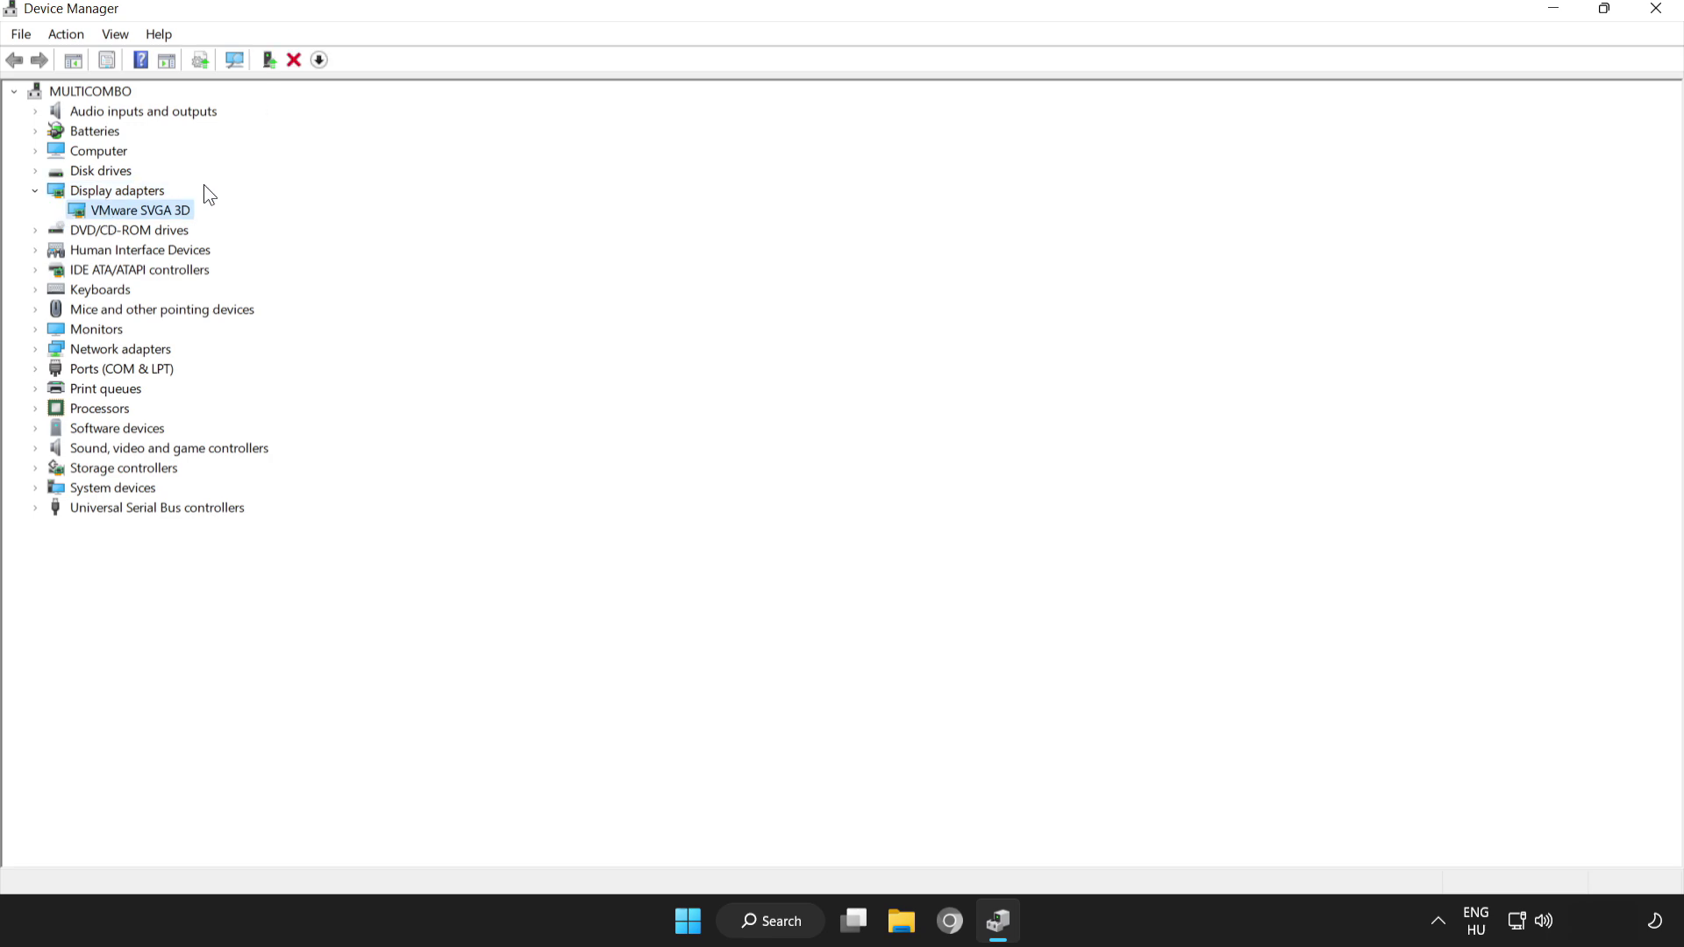
Step: Search automatically for a VMware SVGA 3D driver, confirming the best one is installed
right_click(125, 213)
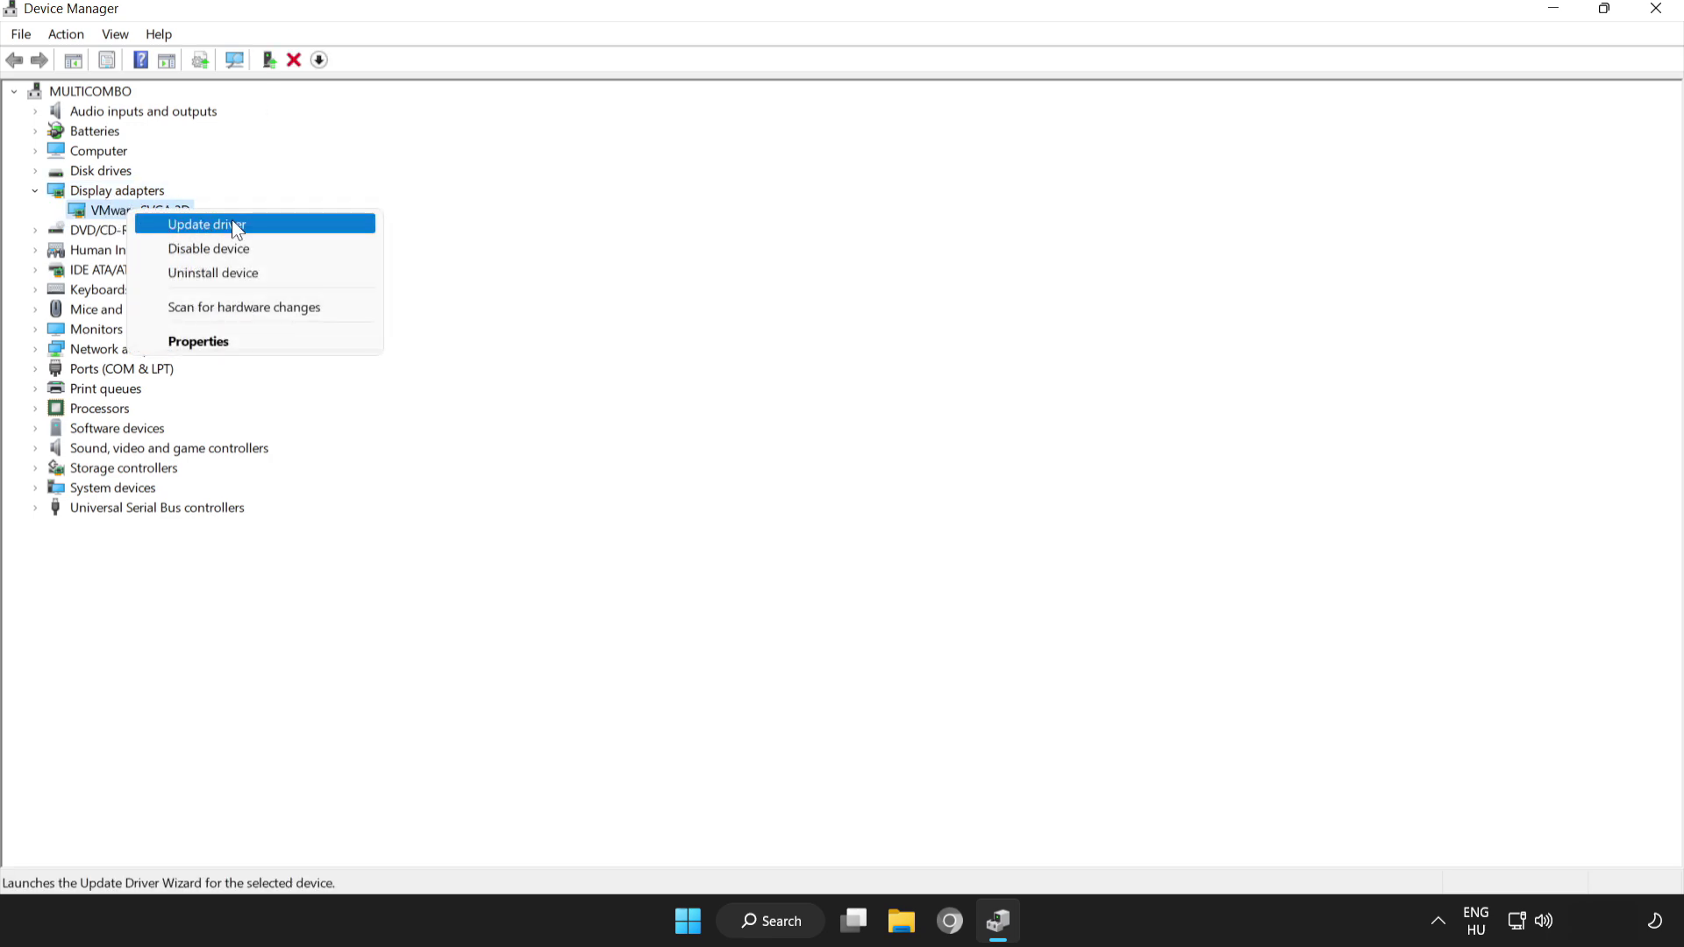
left_click(207, 225)
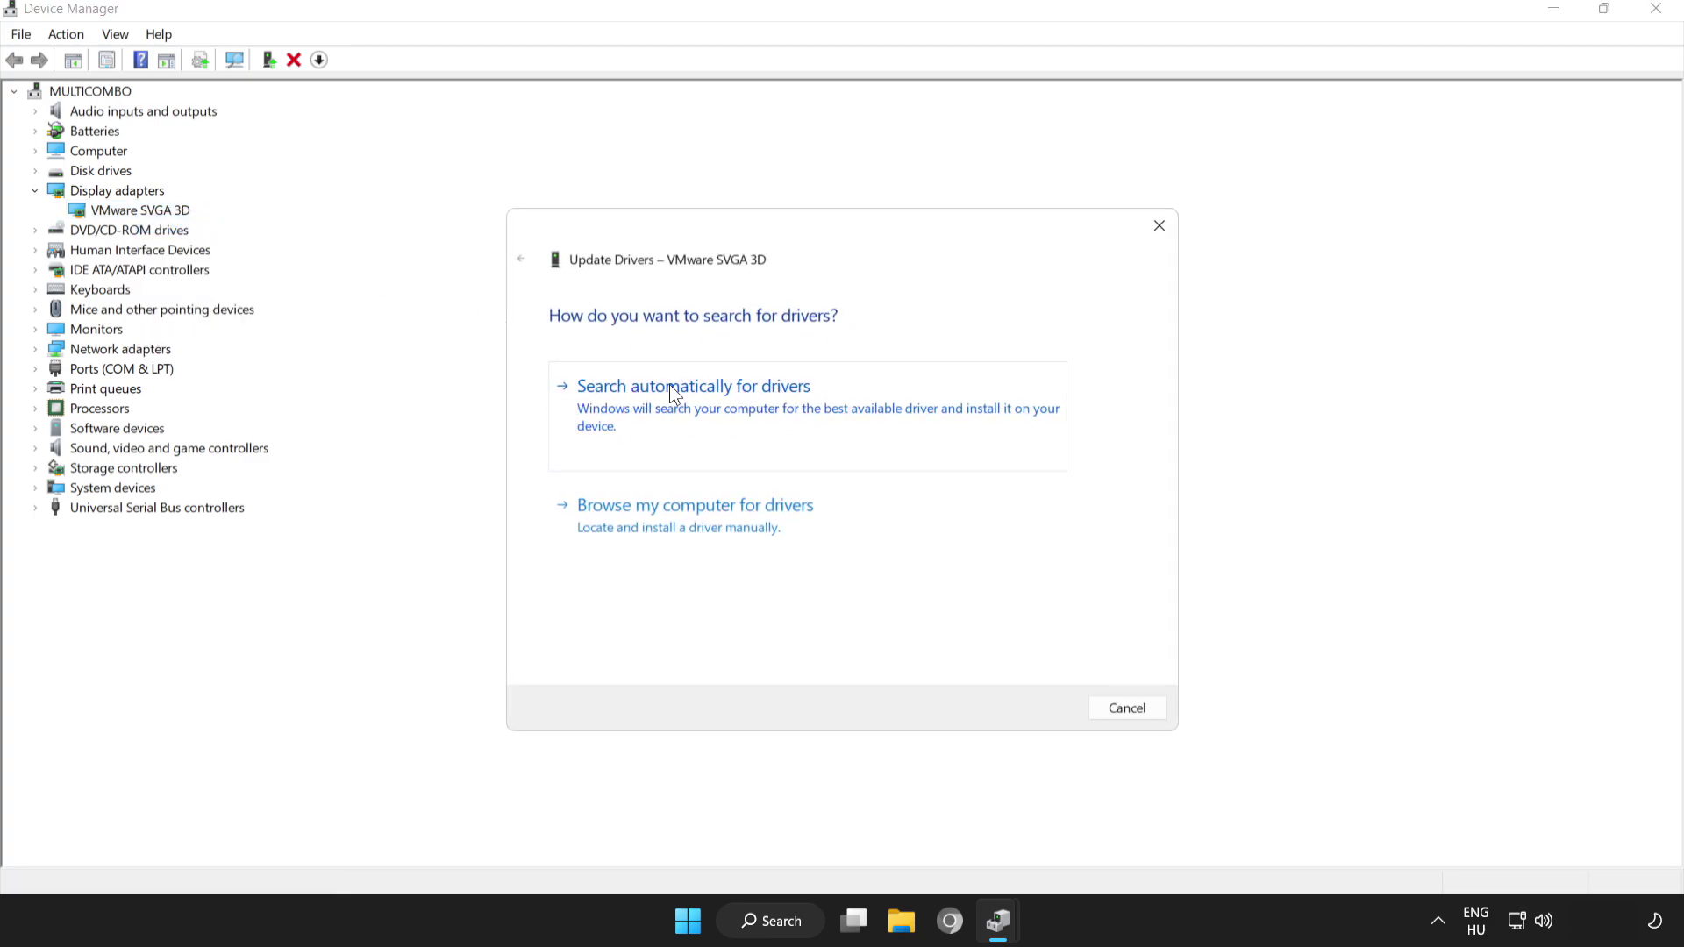
left_click(715, 394)
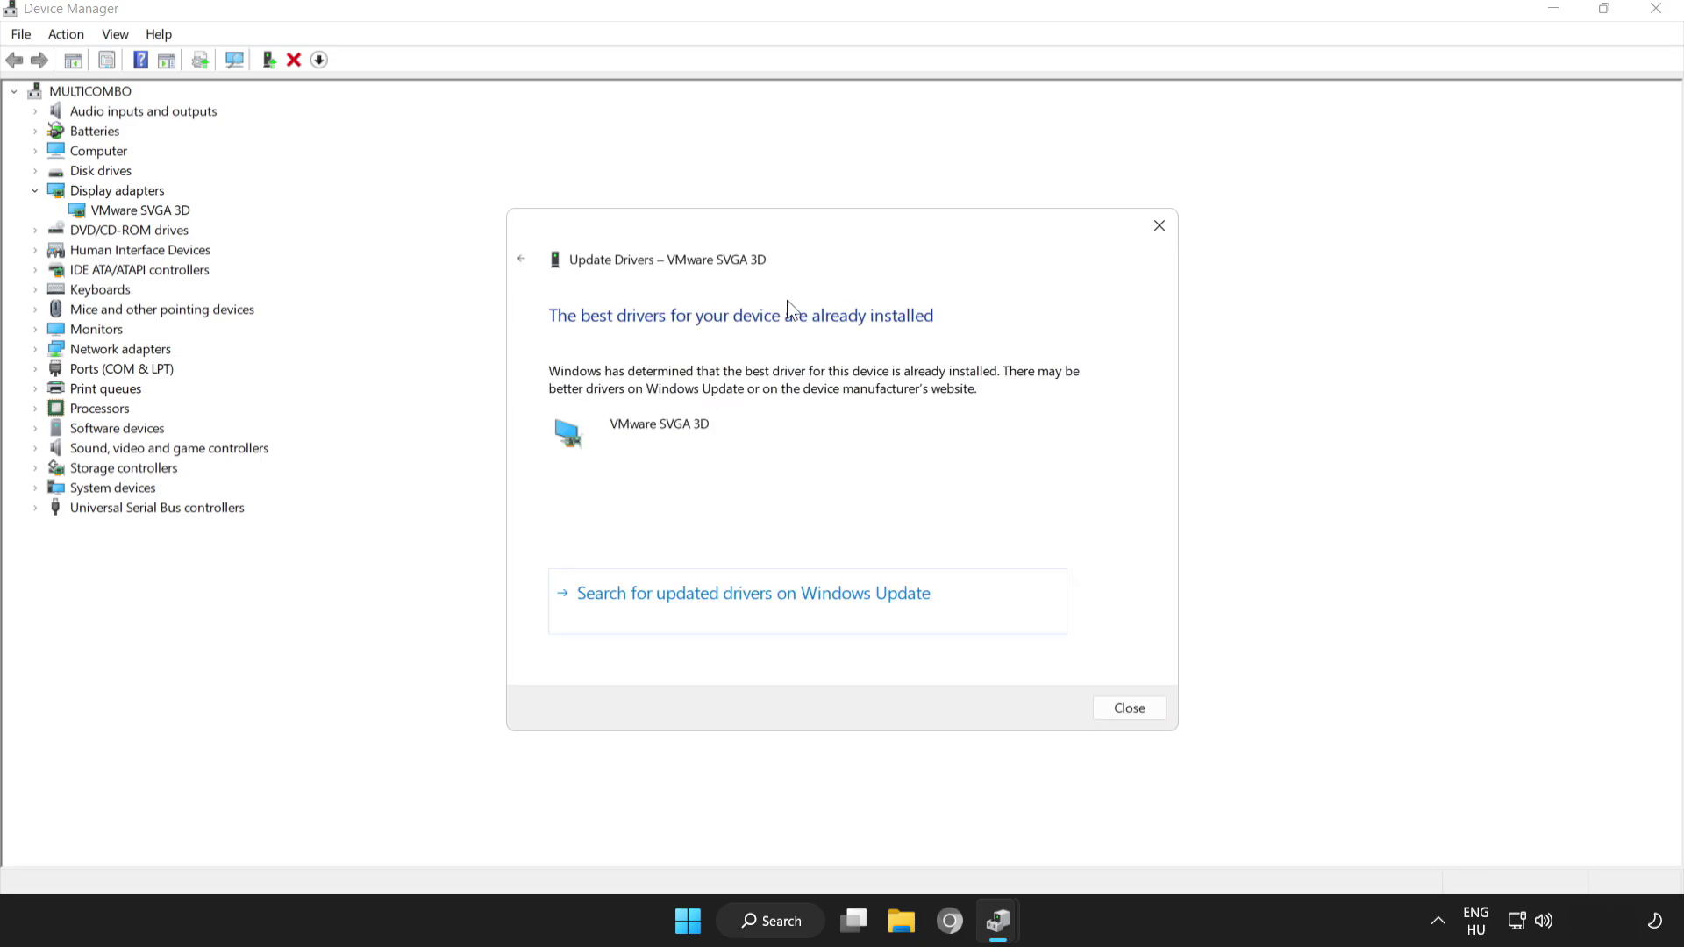
left_click(1130, 709)
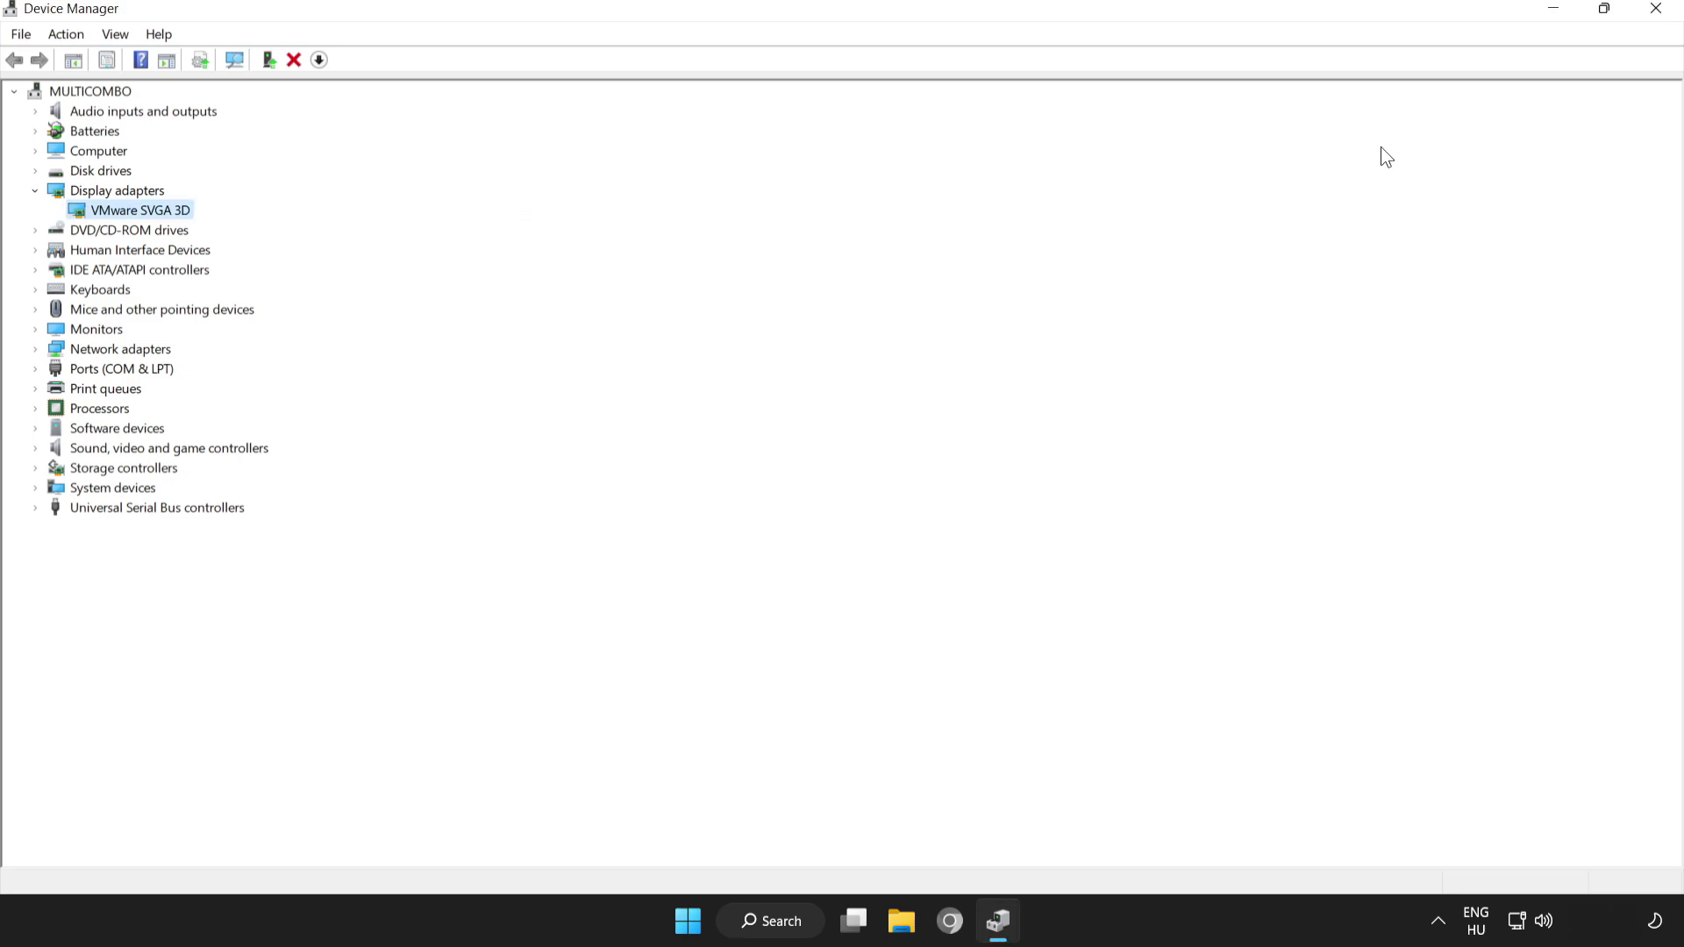
Step: Close Device Manager and open Check for updates from a Windows search for 'update'
left_click(1658, 10)
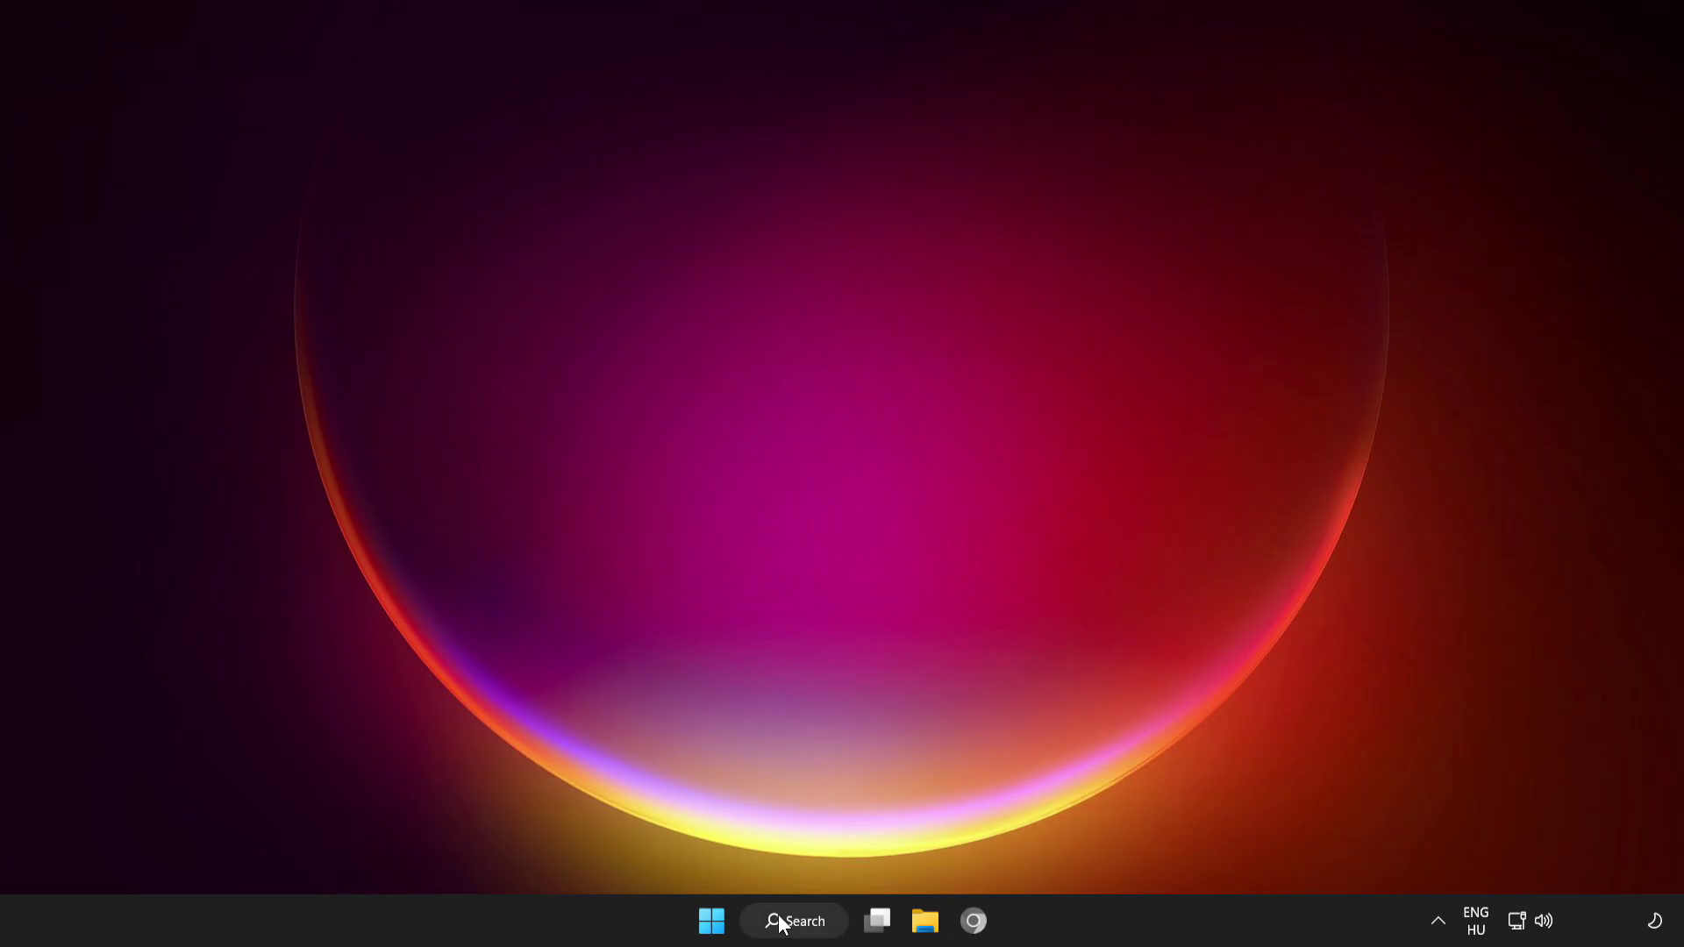
left_click(783, 920)
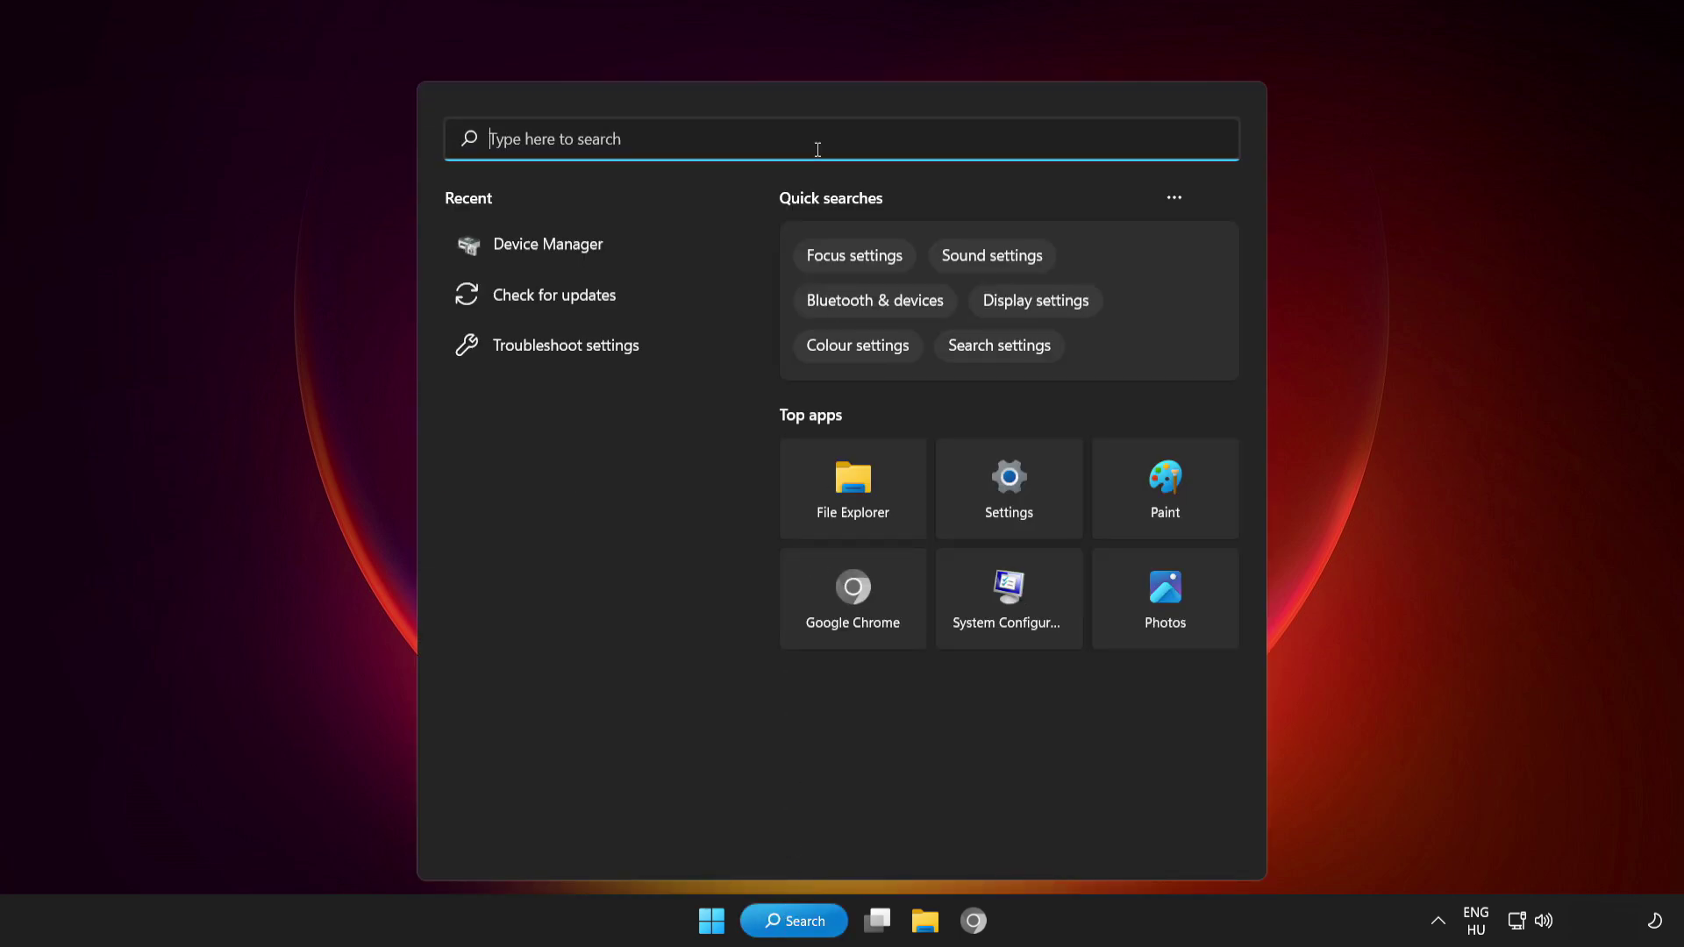
type("update")
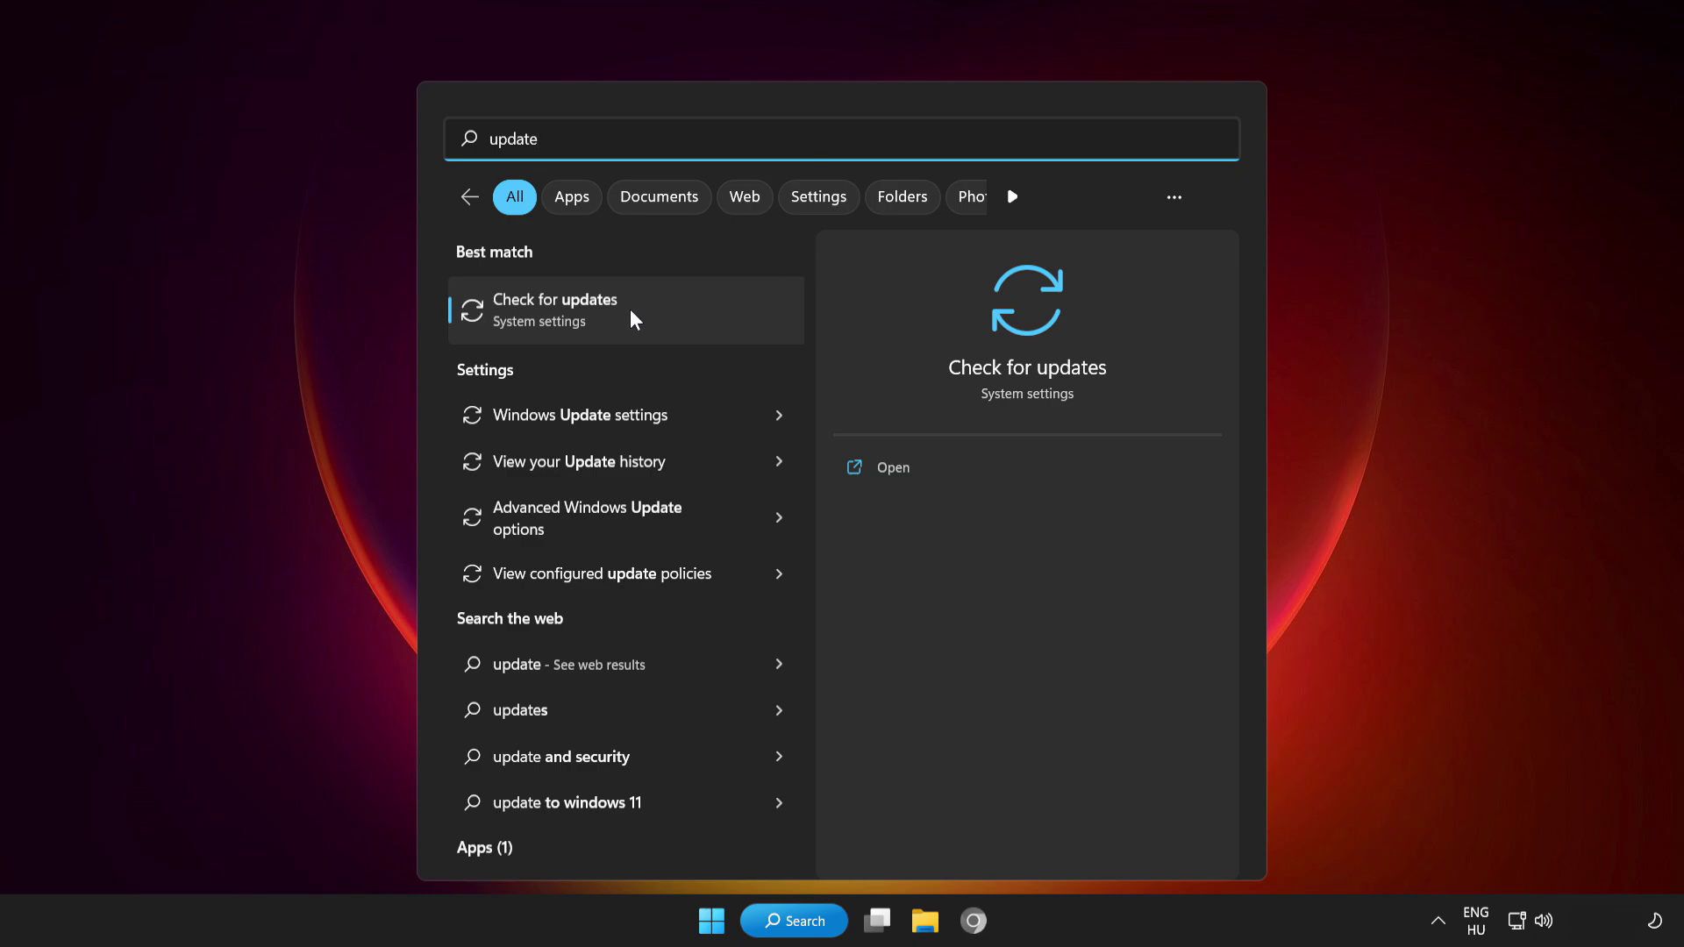
left_click(663, 305)
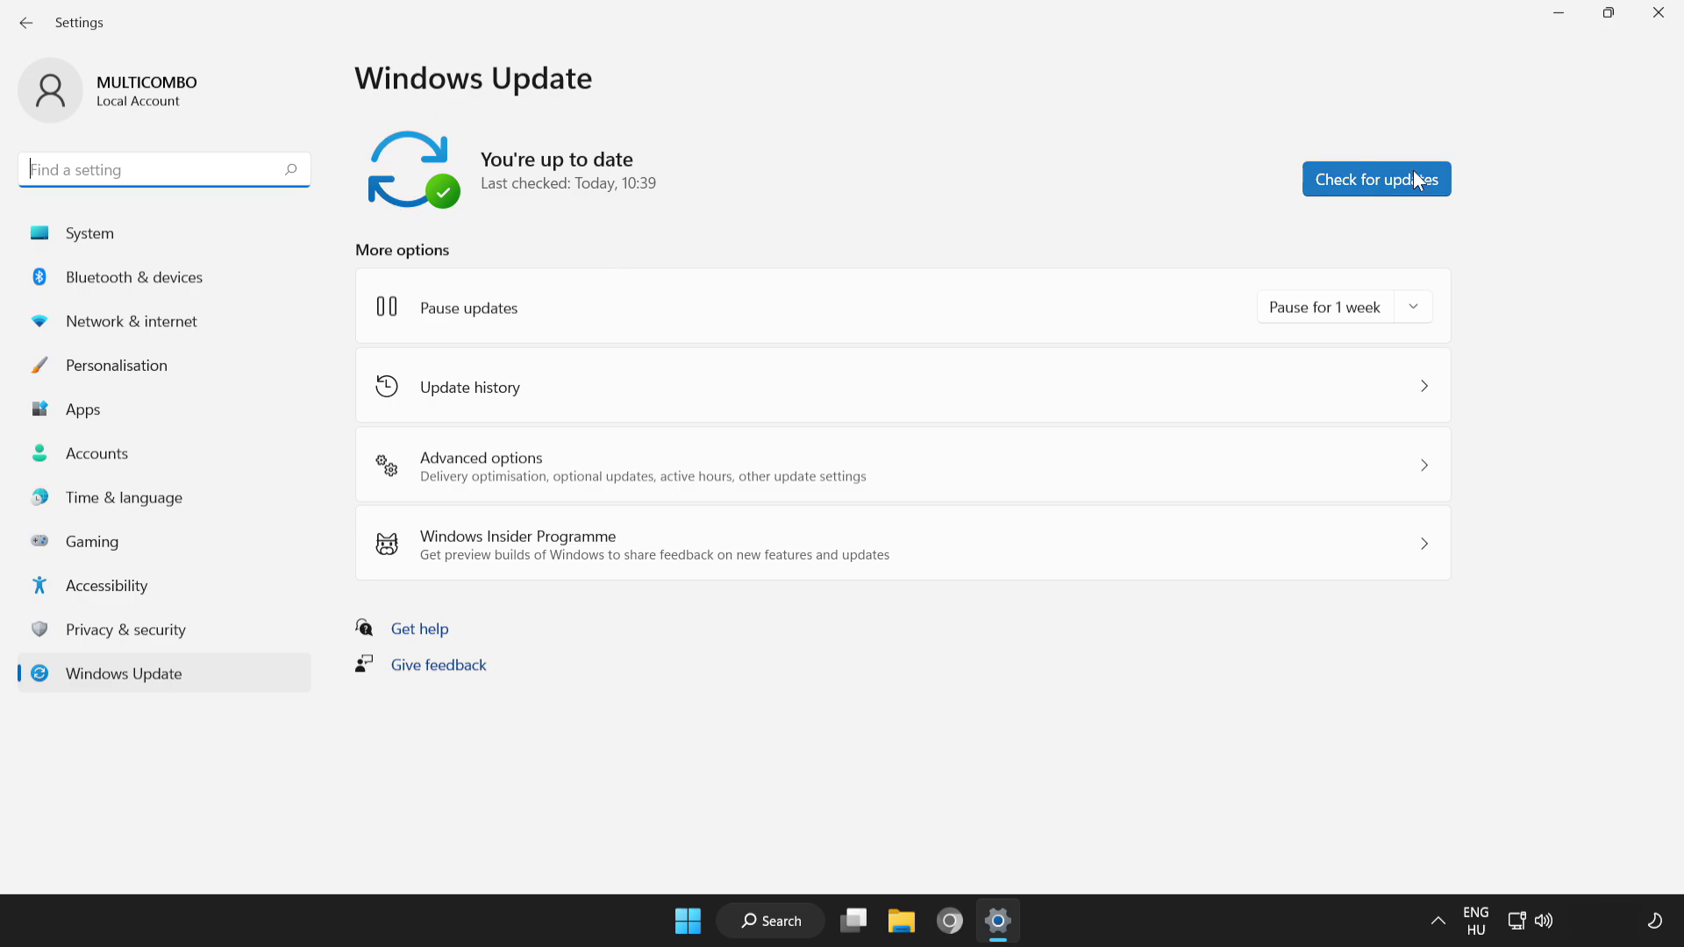
Step: Run a fresh Windows Update check, confirm 'You're up to date', and close Settings
left_click(1363, 184)
left_click(1382, 185)
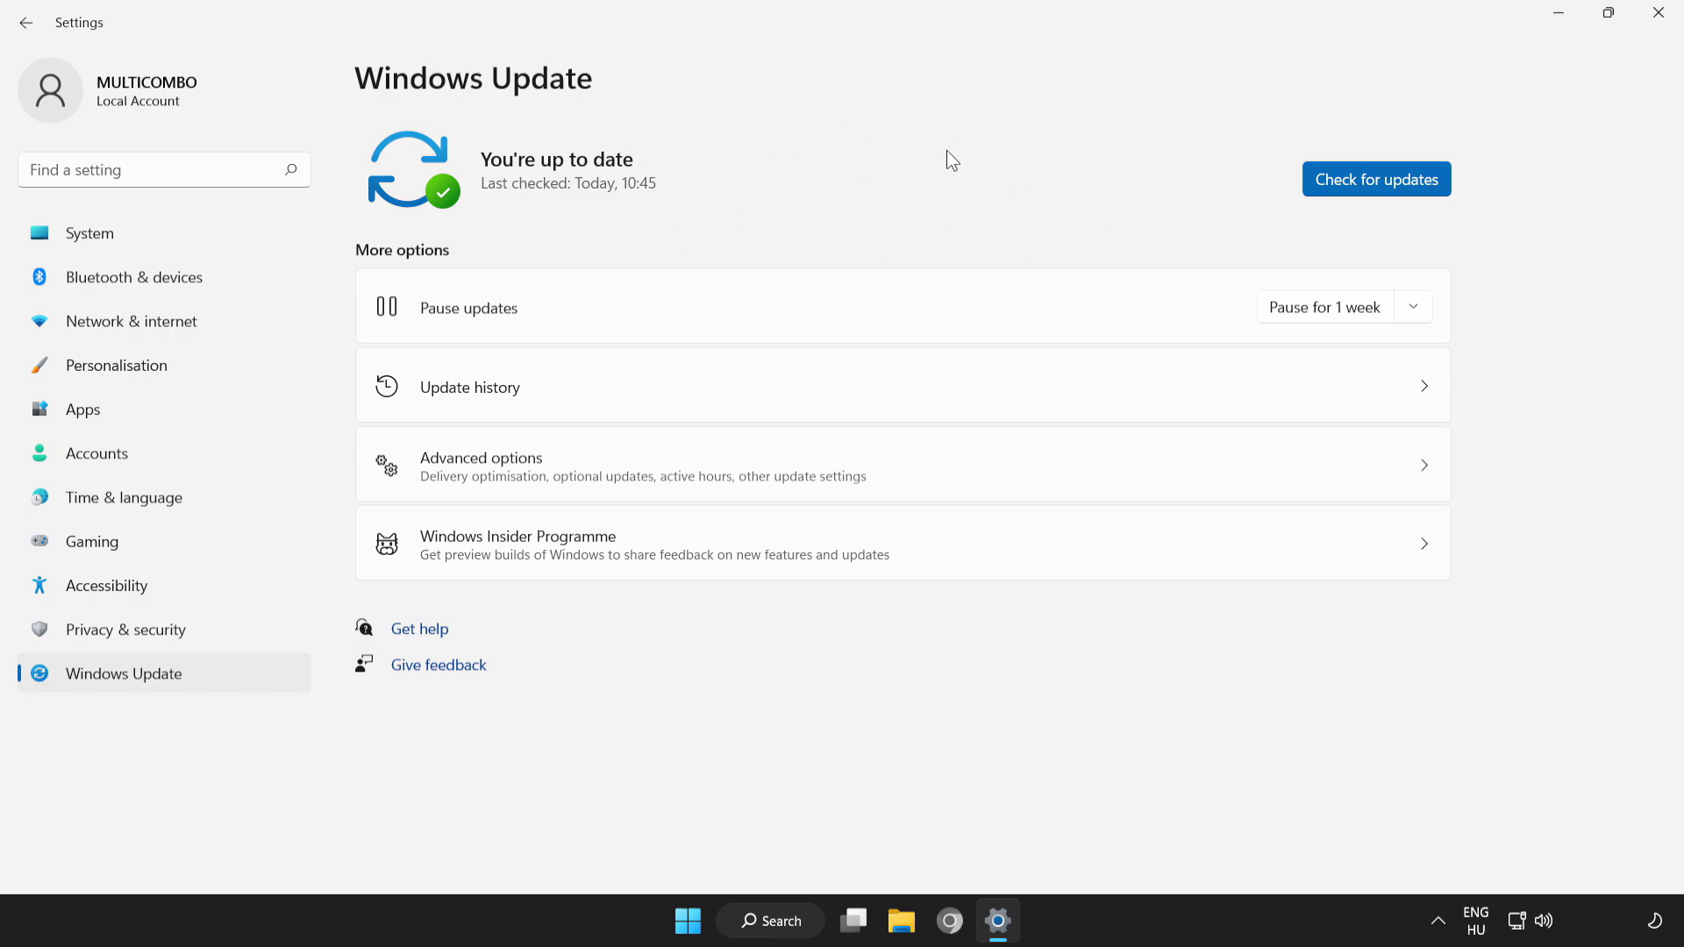
left_click(1659, 27)
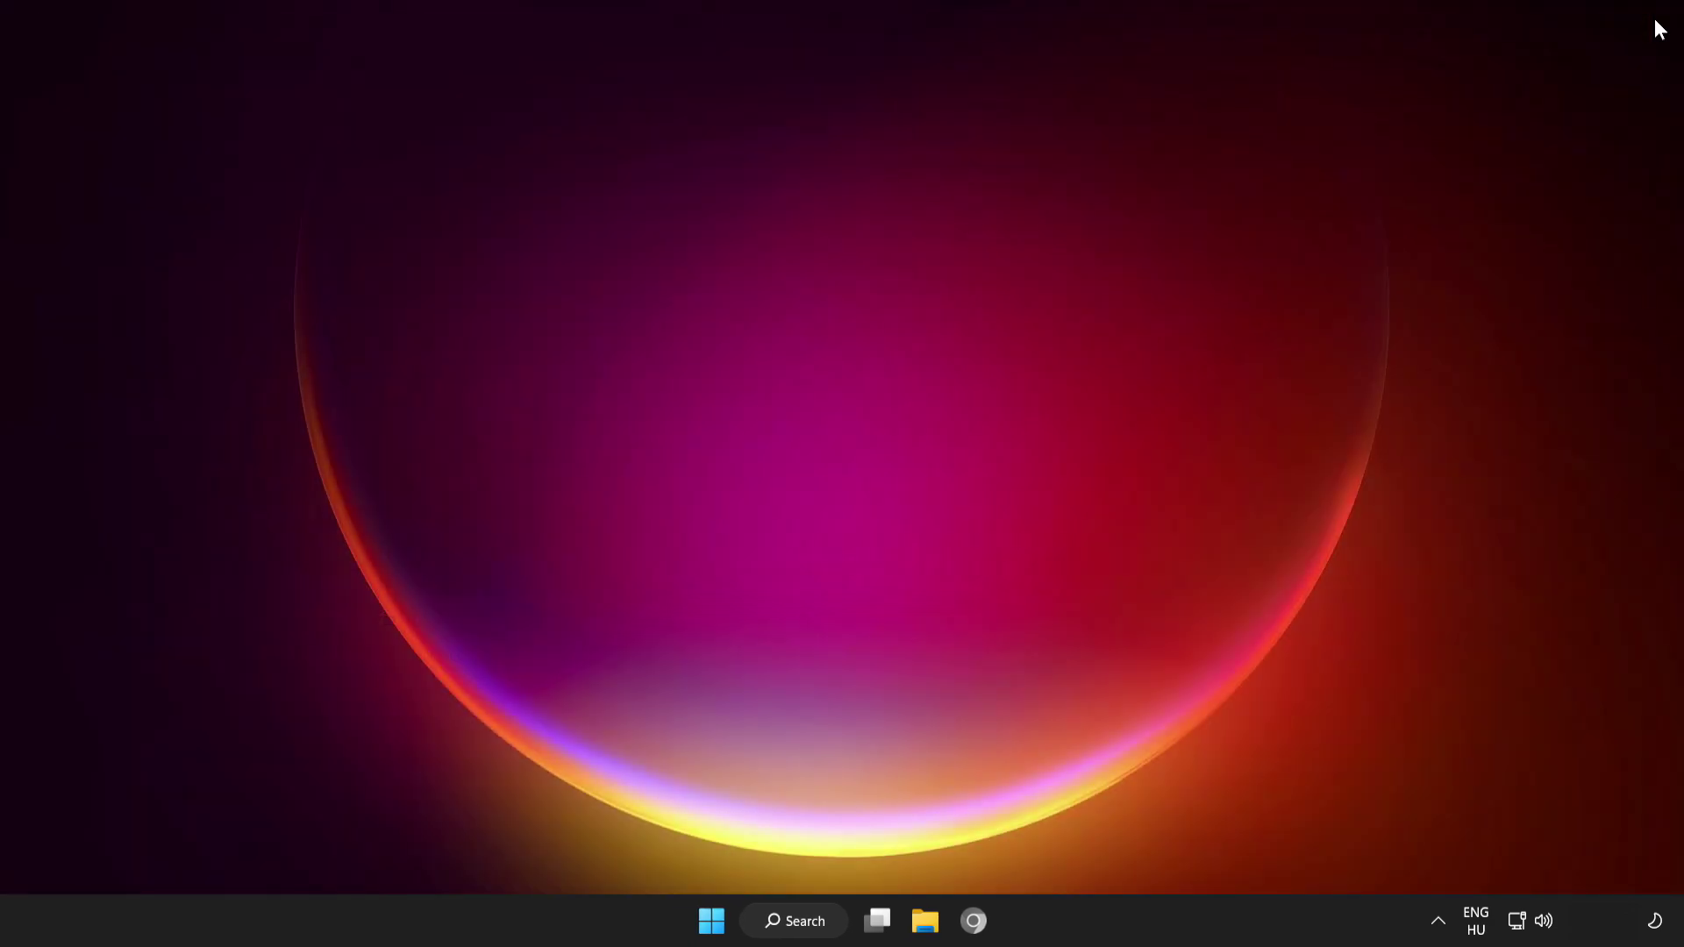
Step: In Chrome, download dxwebsetup.exe from the DirectX End-User Runtime Web Installer page
left_click(975, 928)
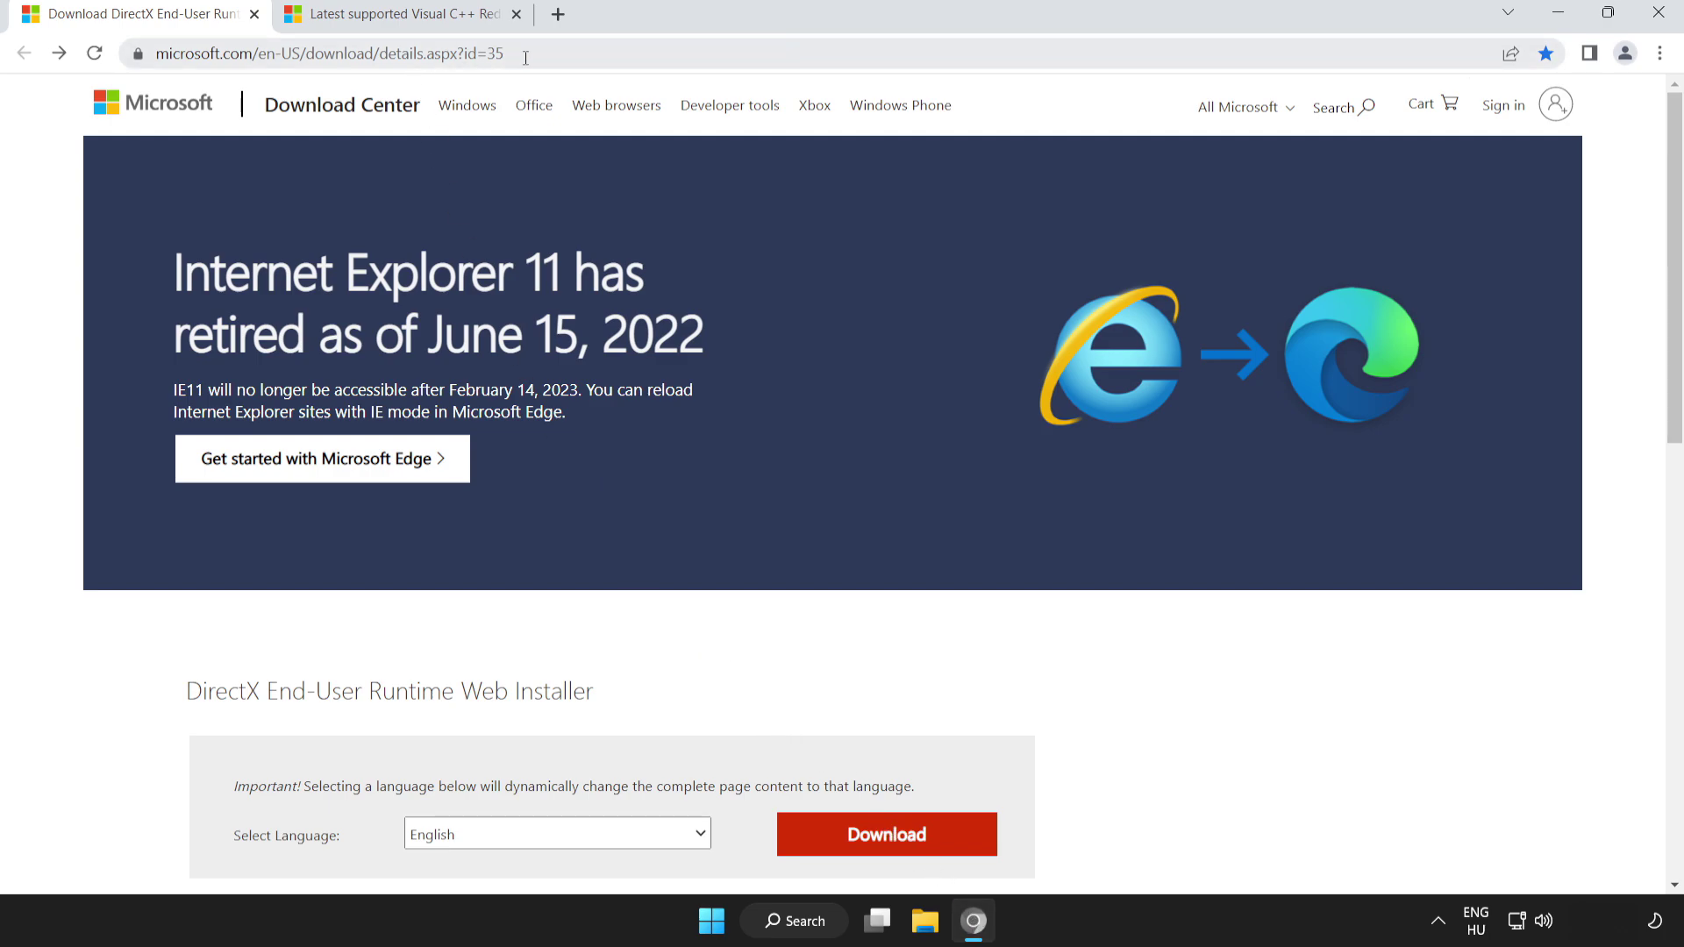
left_click_drag(505, 53, 254, 53)
left_click(367, 52)
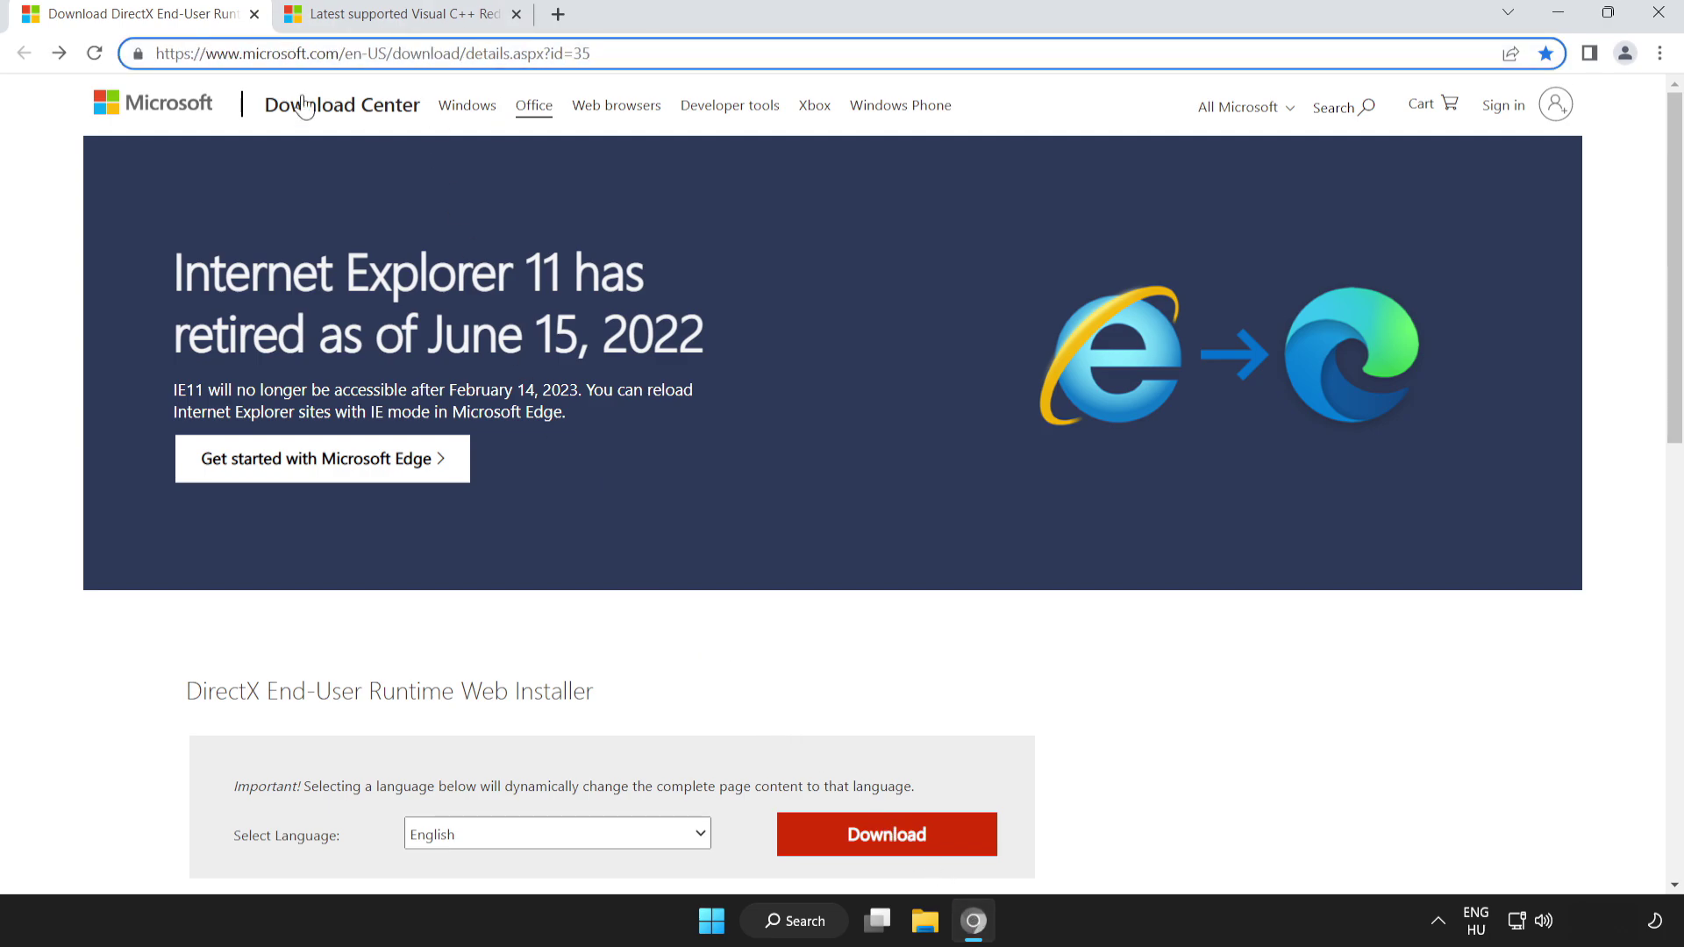
left_click(65, 285)
left_click_drag(1676, 261, 1675, 392)
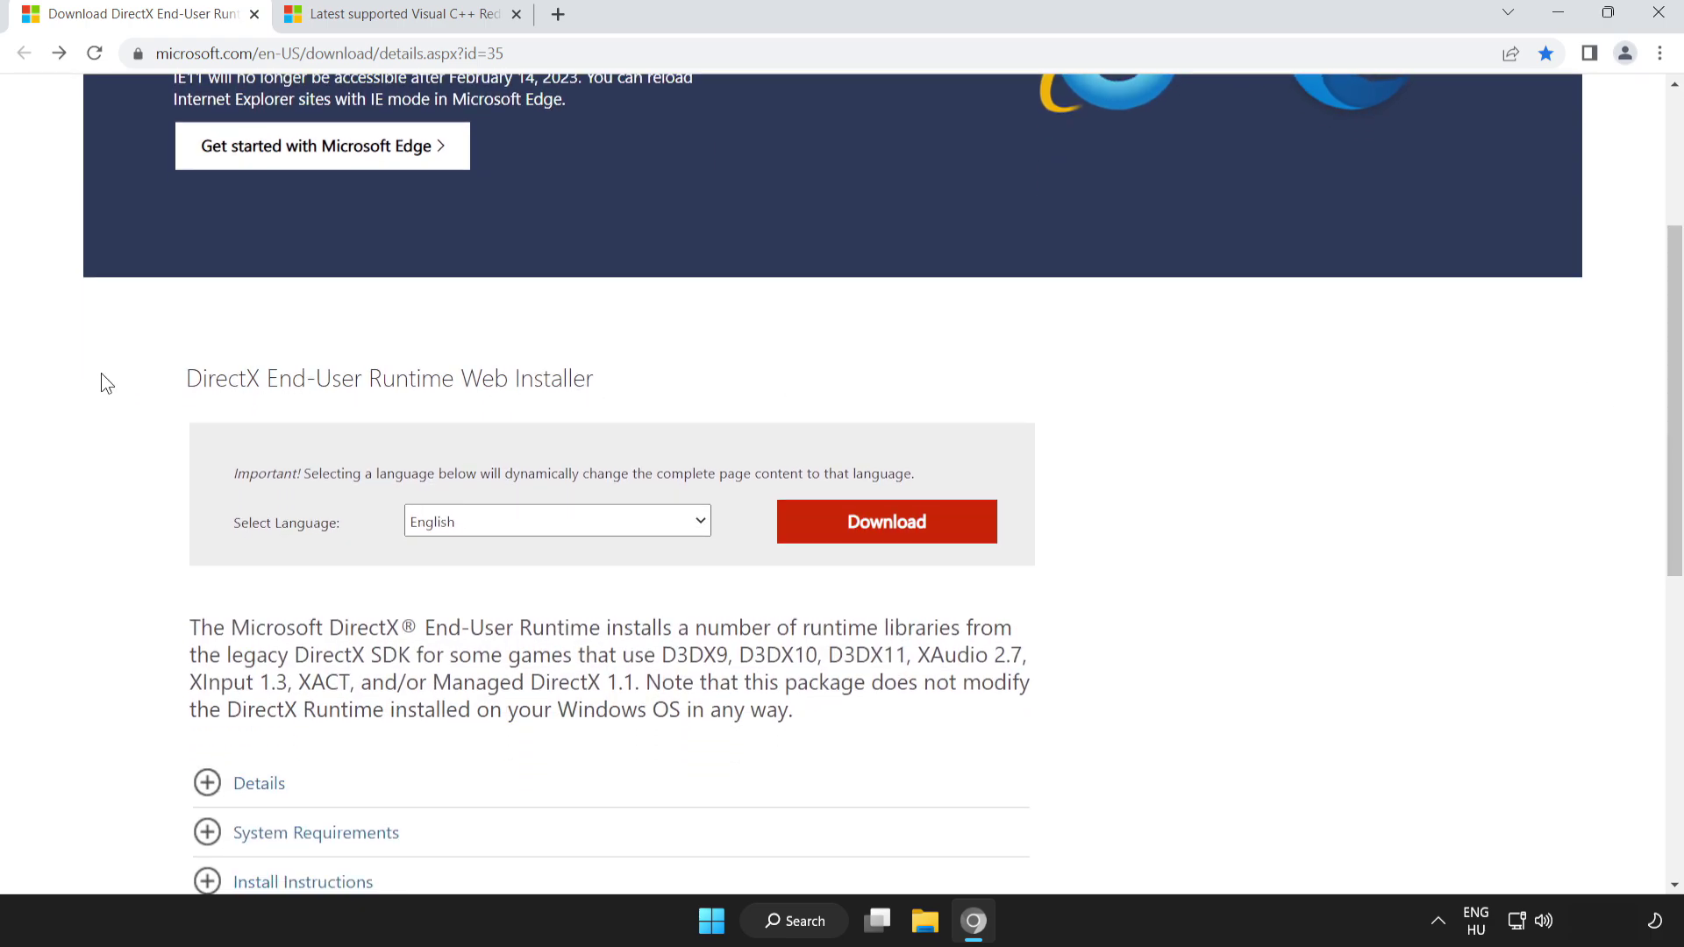
left_click_drag(107, 384, 752, 391)
left_click(638, 408)
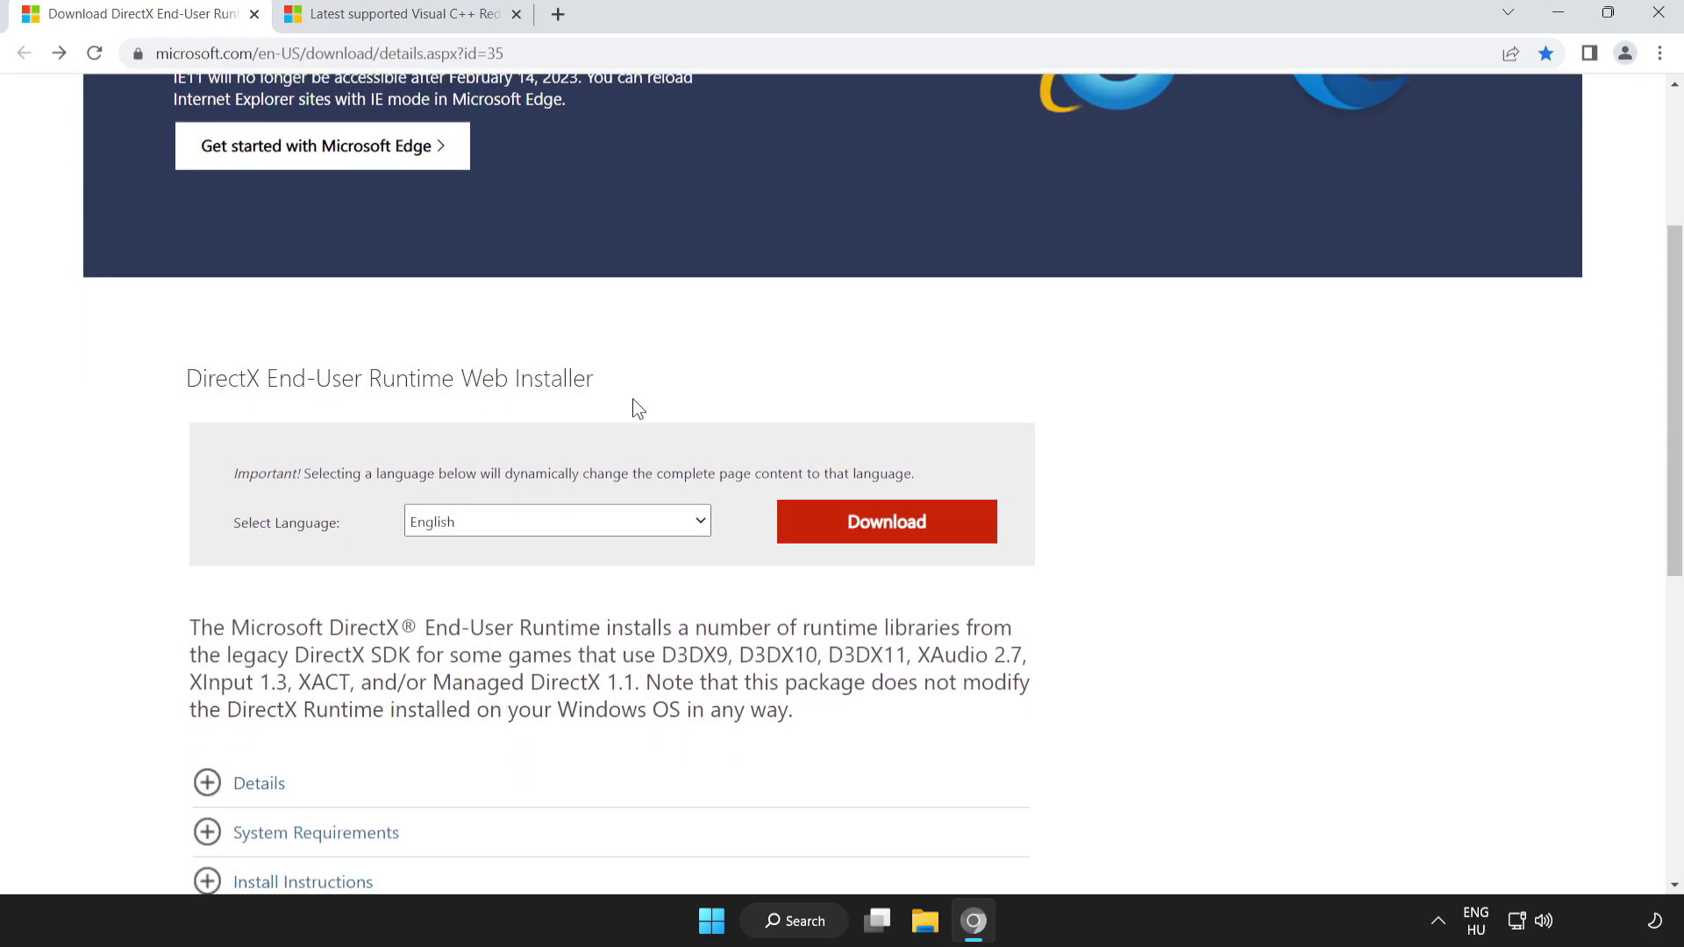
left_click(892, 535)
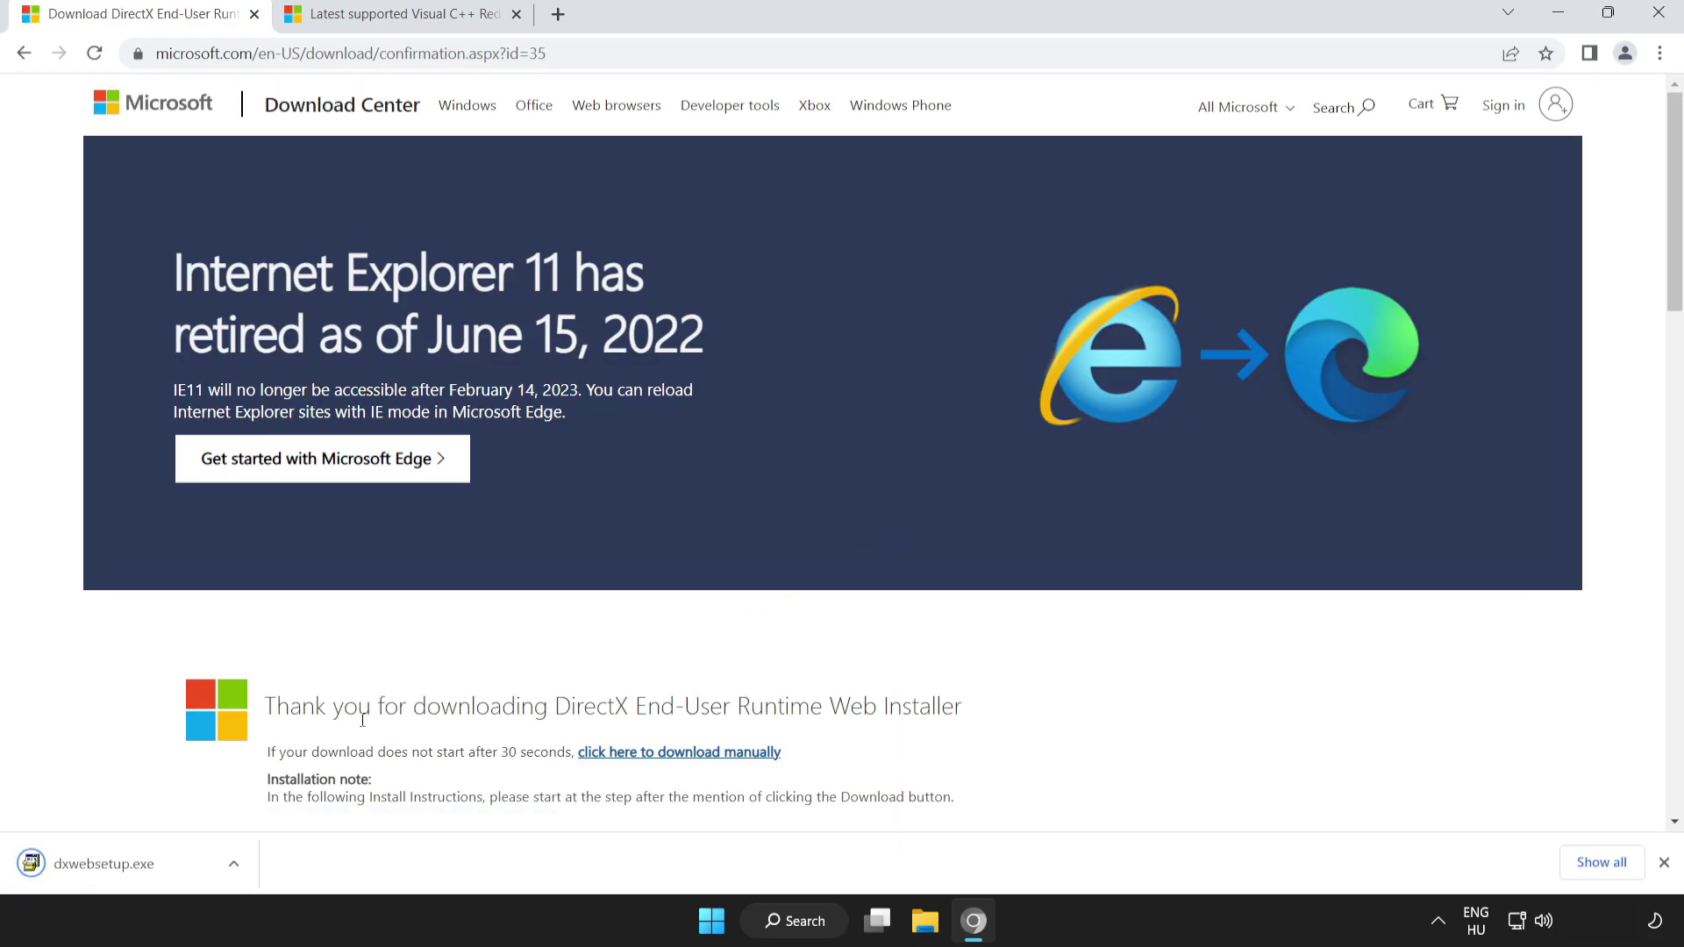
Step: Run dxwebsetup.exe, accept the license, and finish setup, which reports newer DirectX already installed
left_click(145, 869)
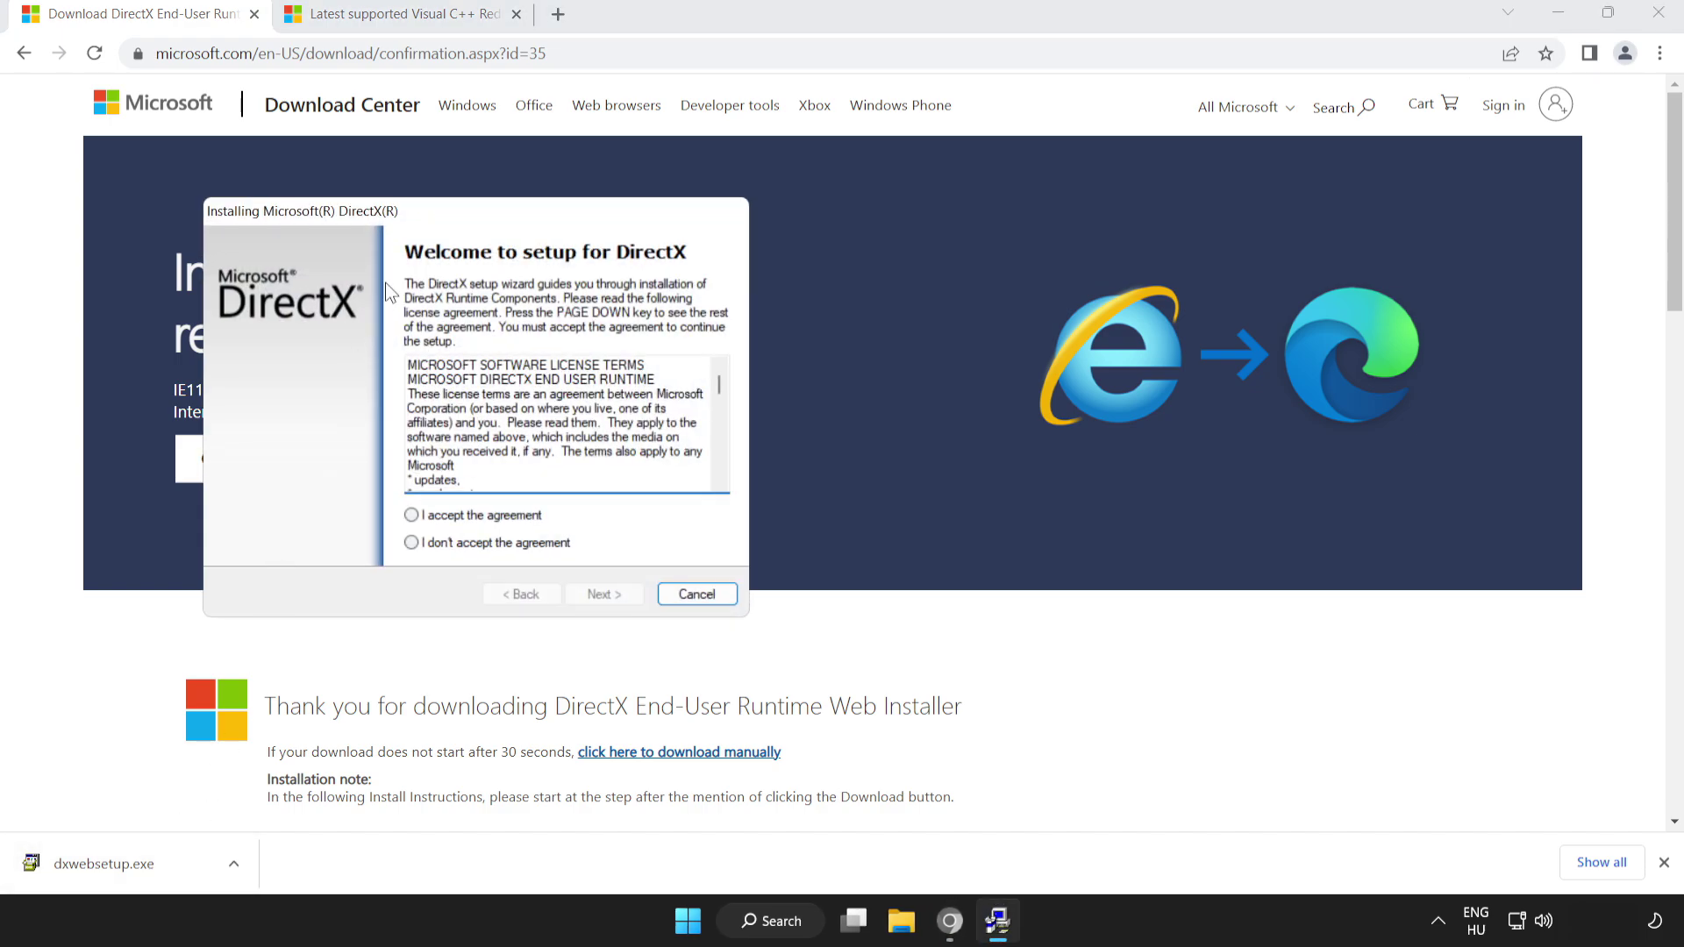
left_click_drag(433, 229, 771, 293)
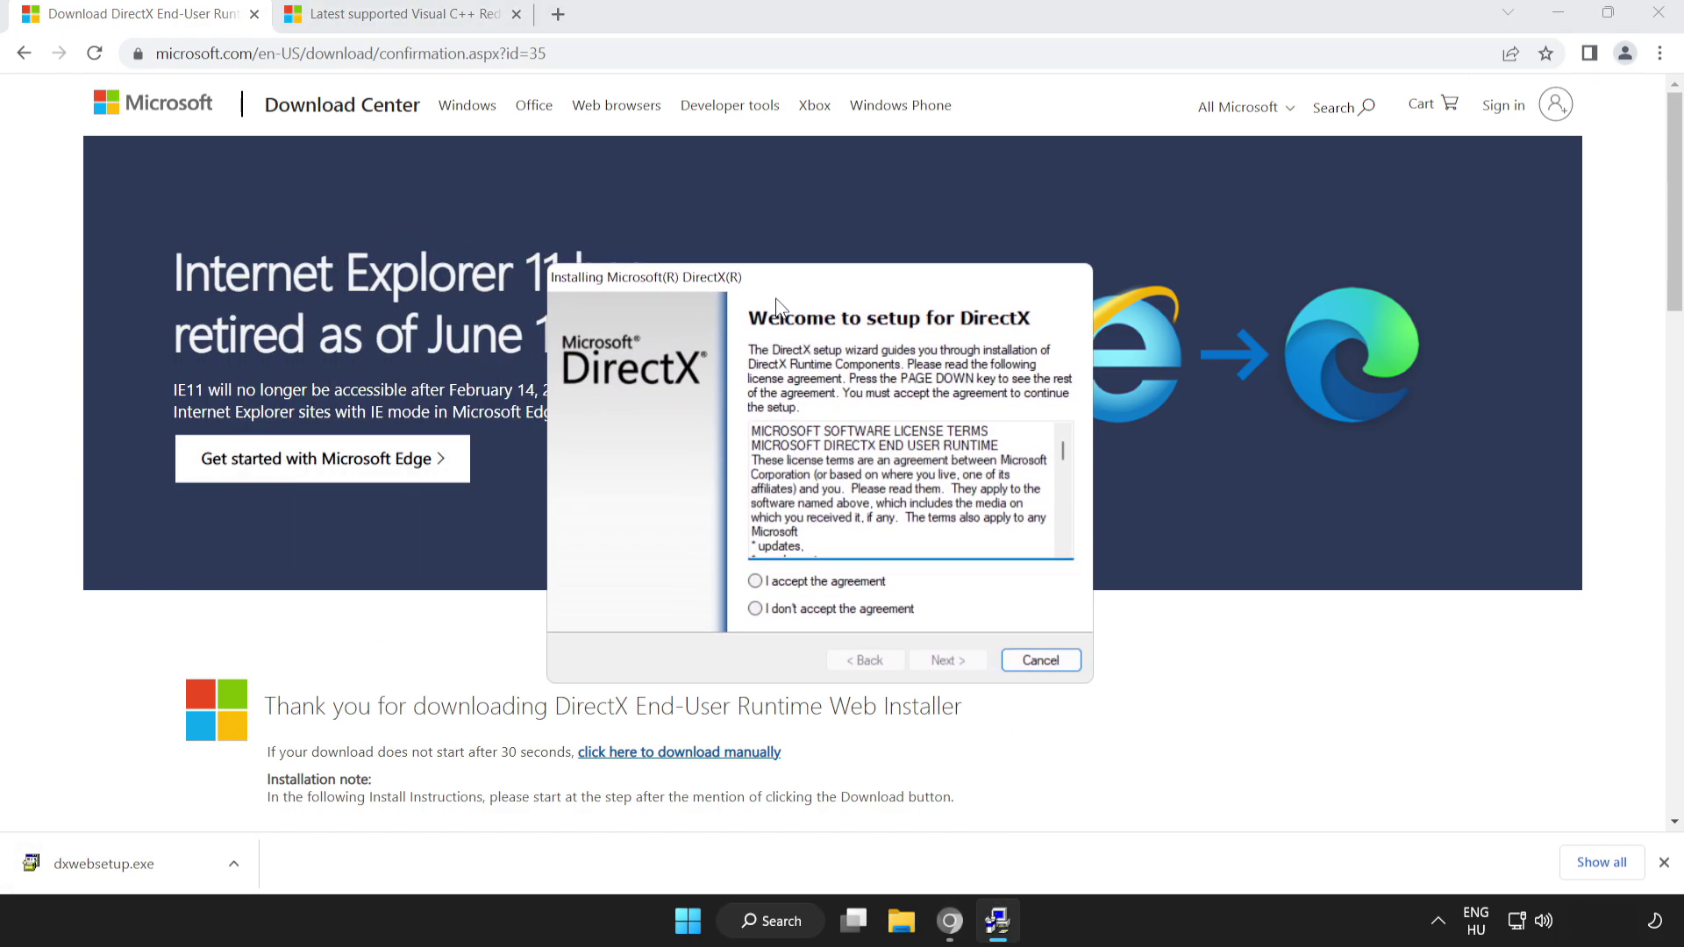
left_click_drag(1065, 454, 1062, 544)
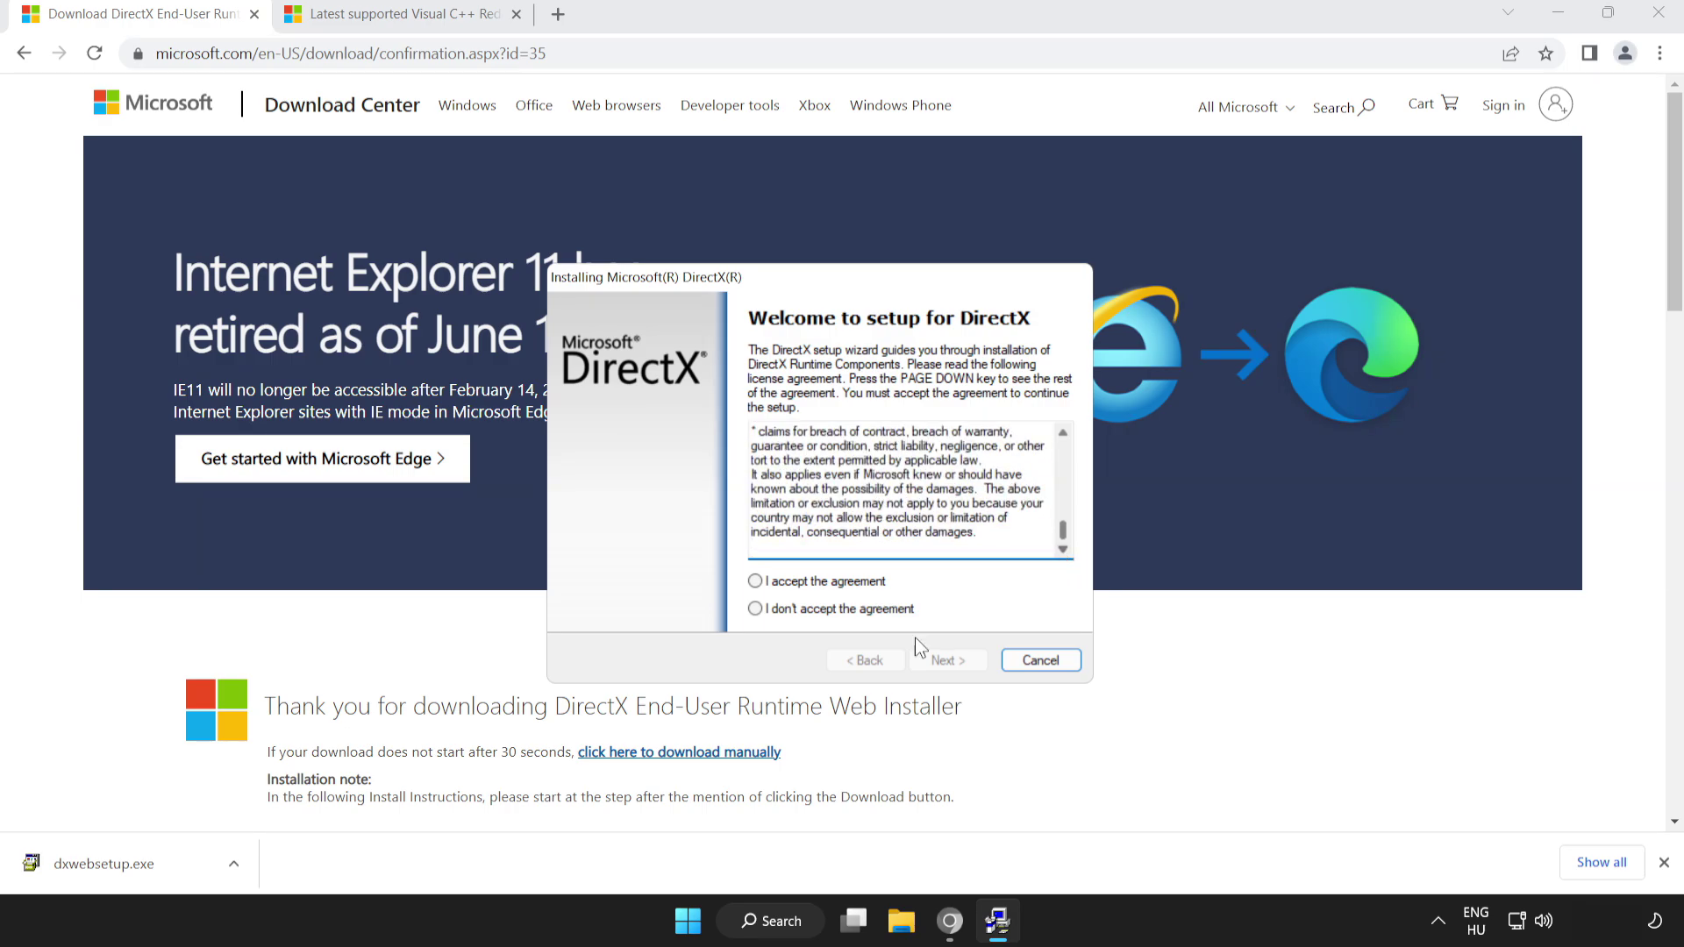
left_click(755, 583)
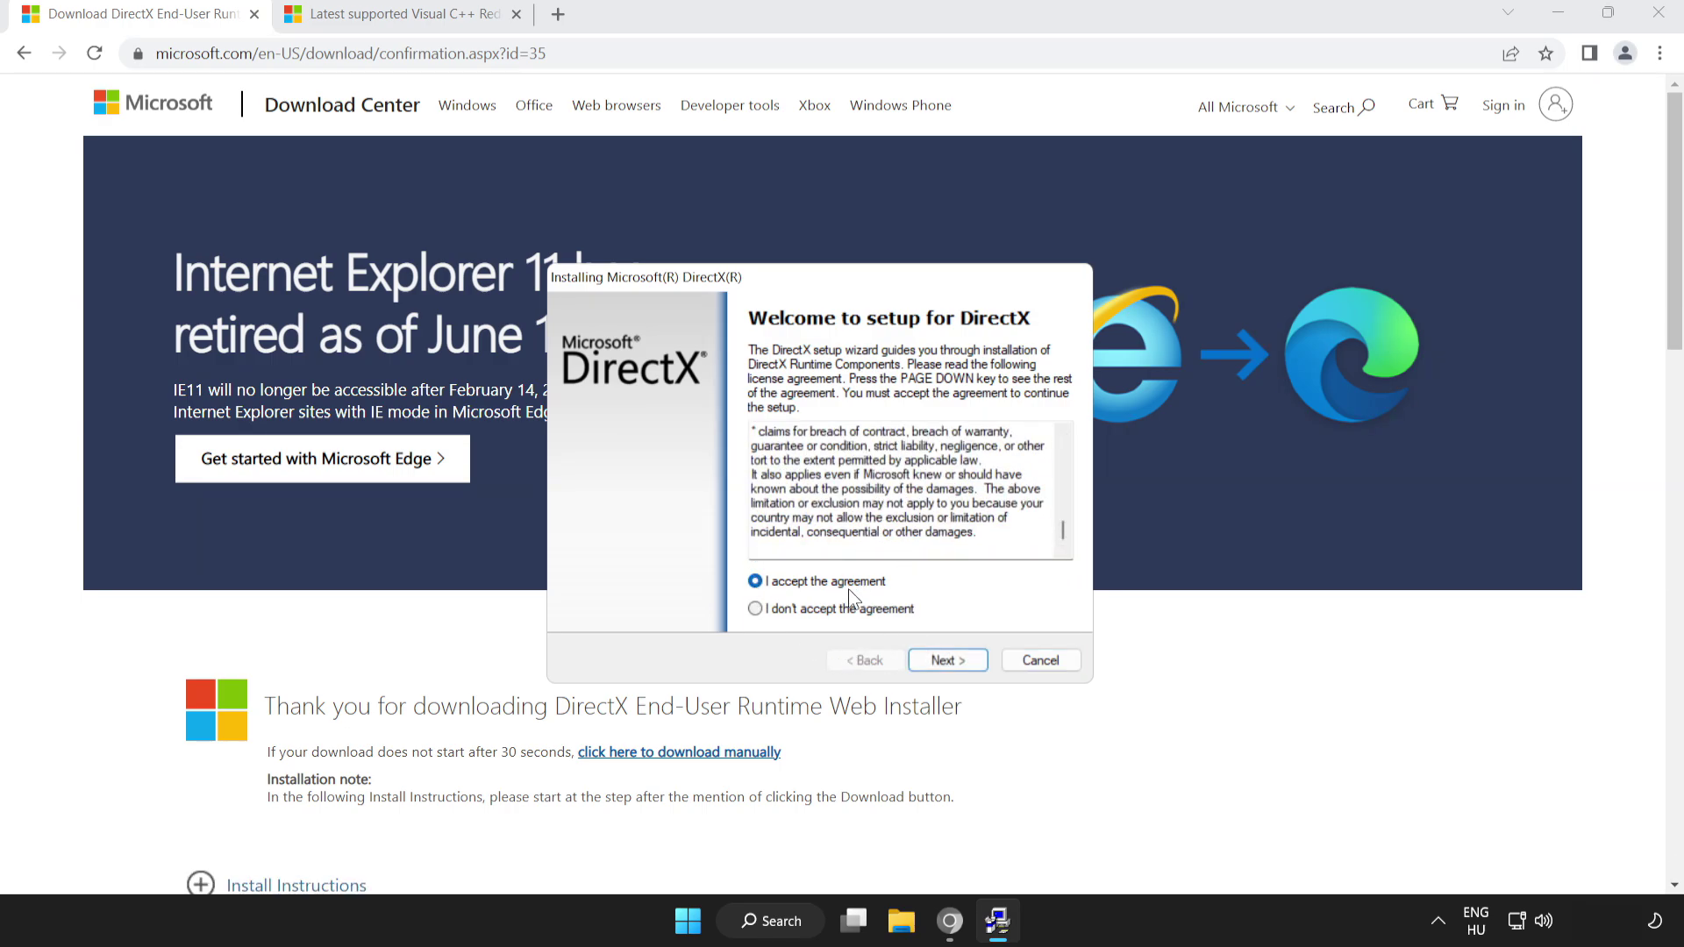
left_click(939, 661)
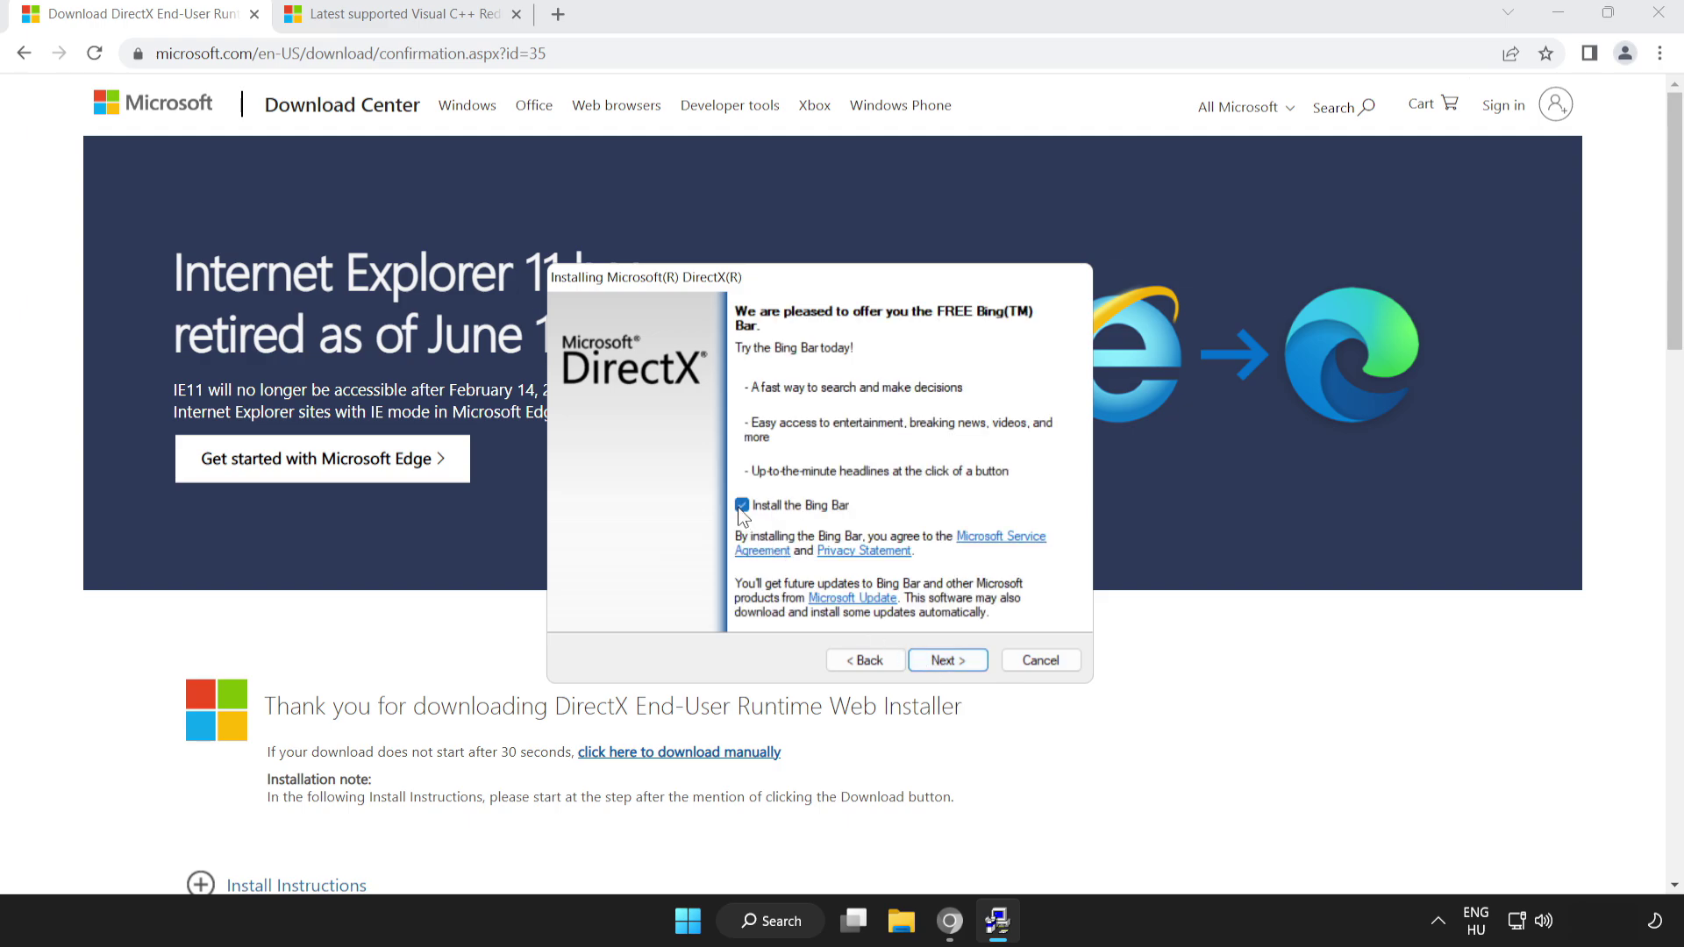
left_click(945, 661)
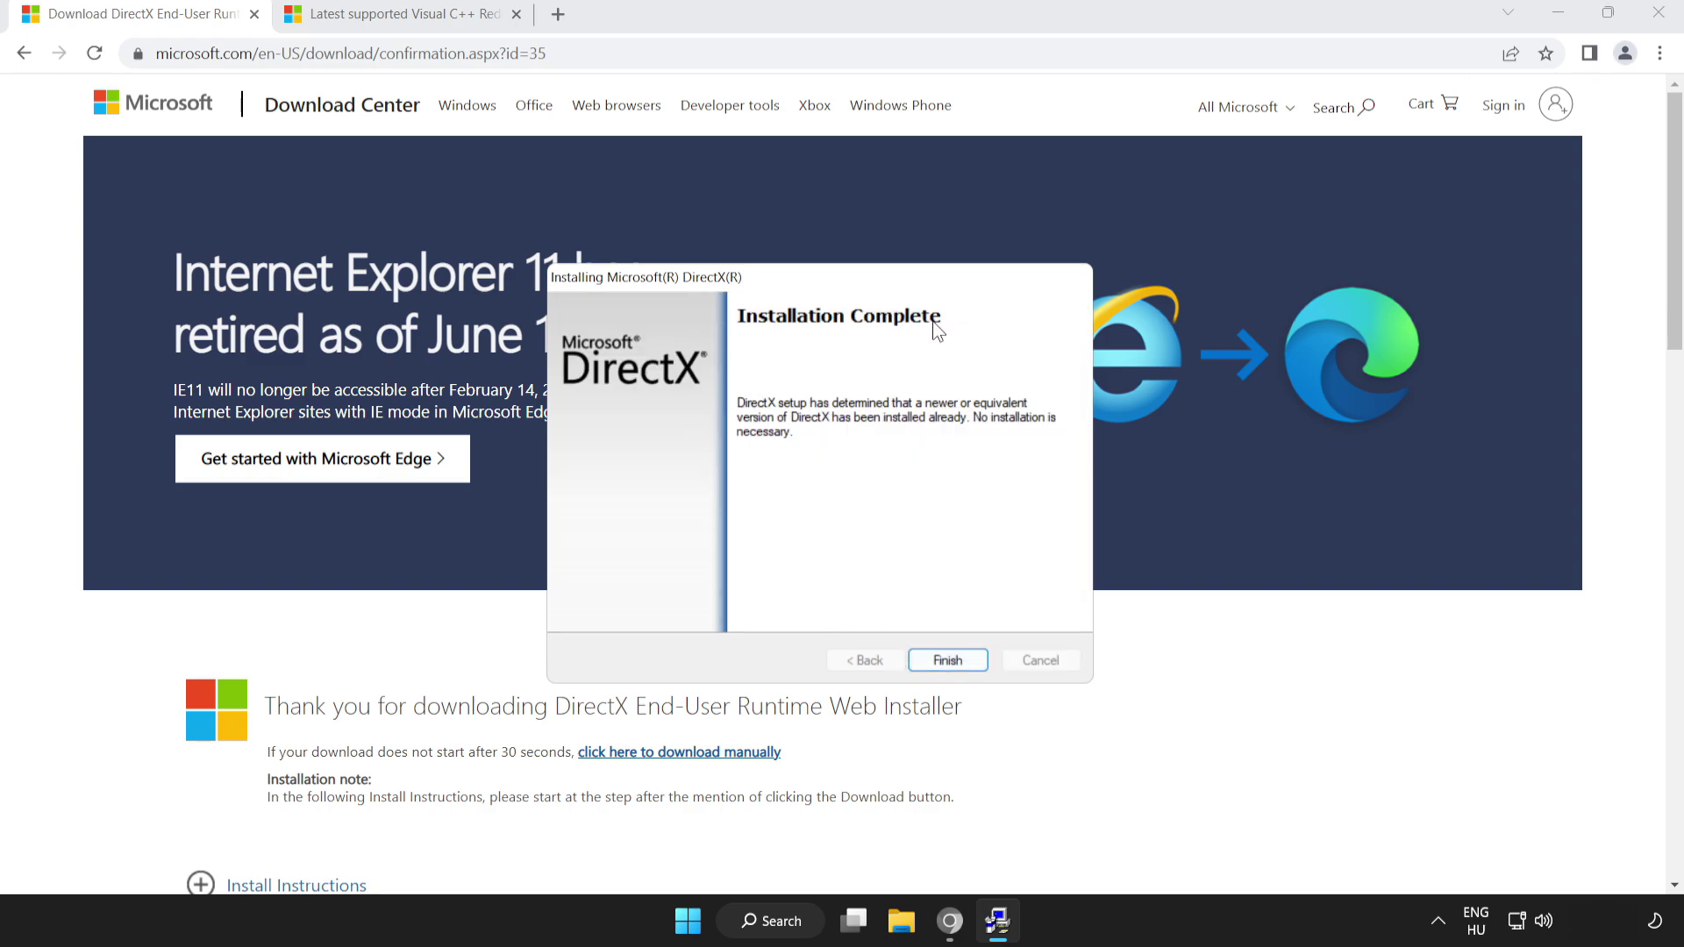
left_click(947, 664)
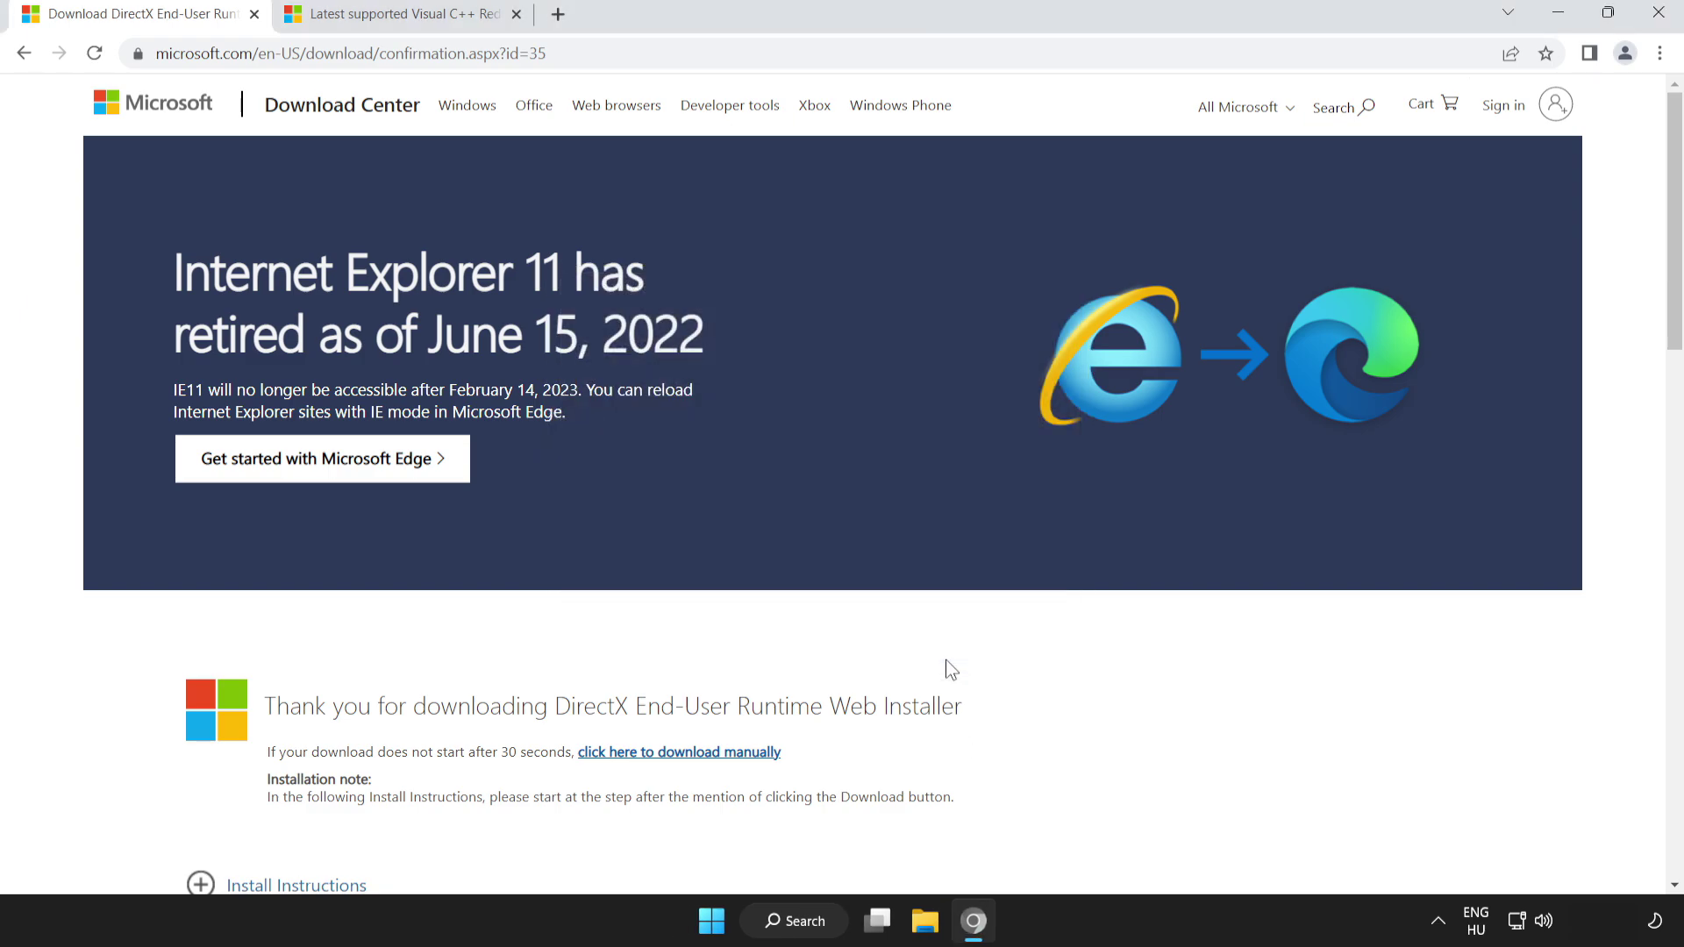
Step: Close the DirectX tab and scroll to the Visual Studio 2015–2022 redistributable table
left_click(254, 15)
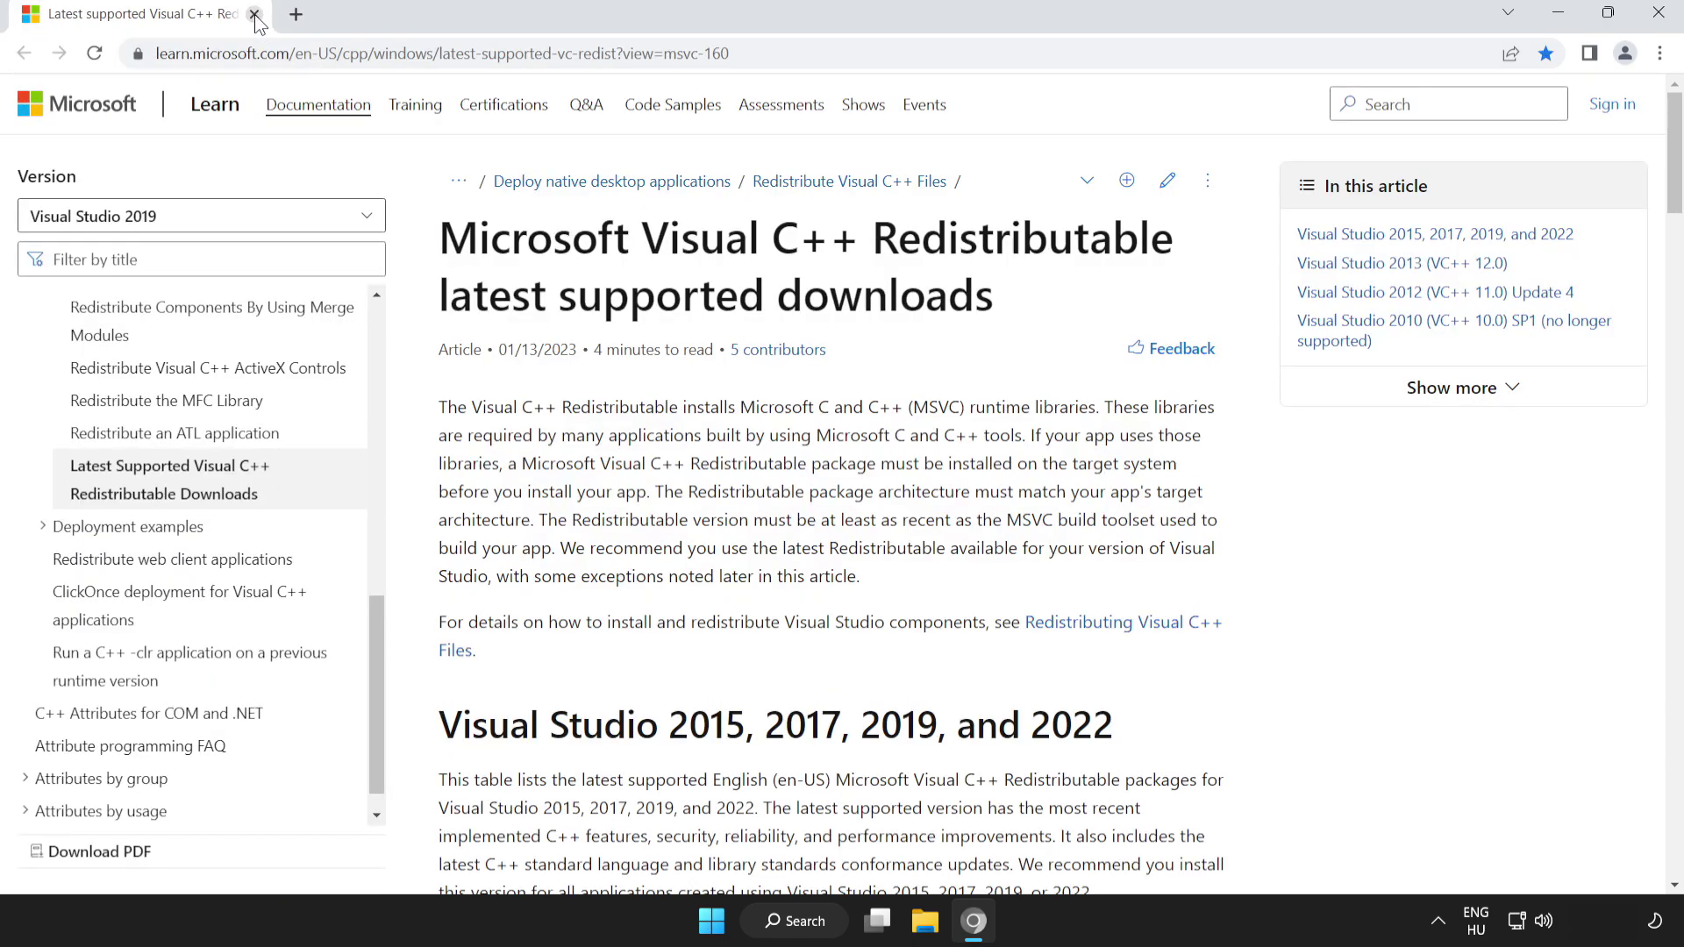
left_click_drag(828, 53, 132, 27)
left_click(393, 237)
left_click_drag(1678, 172, 1677, 256)
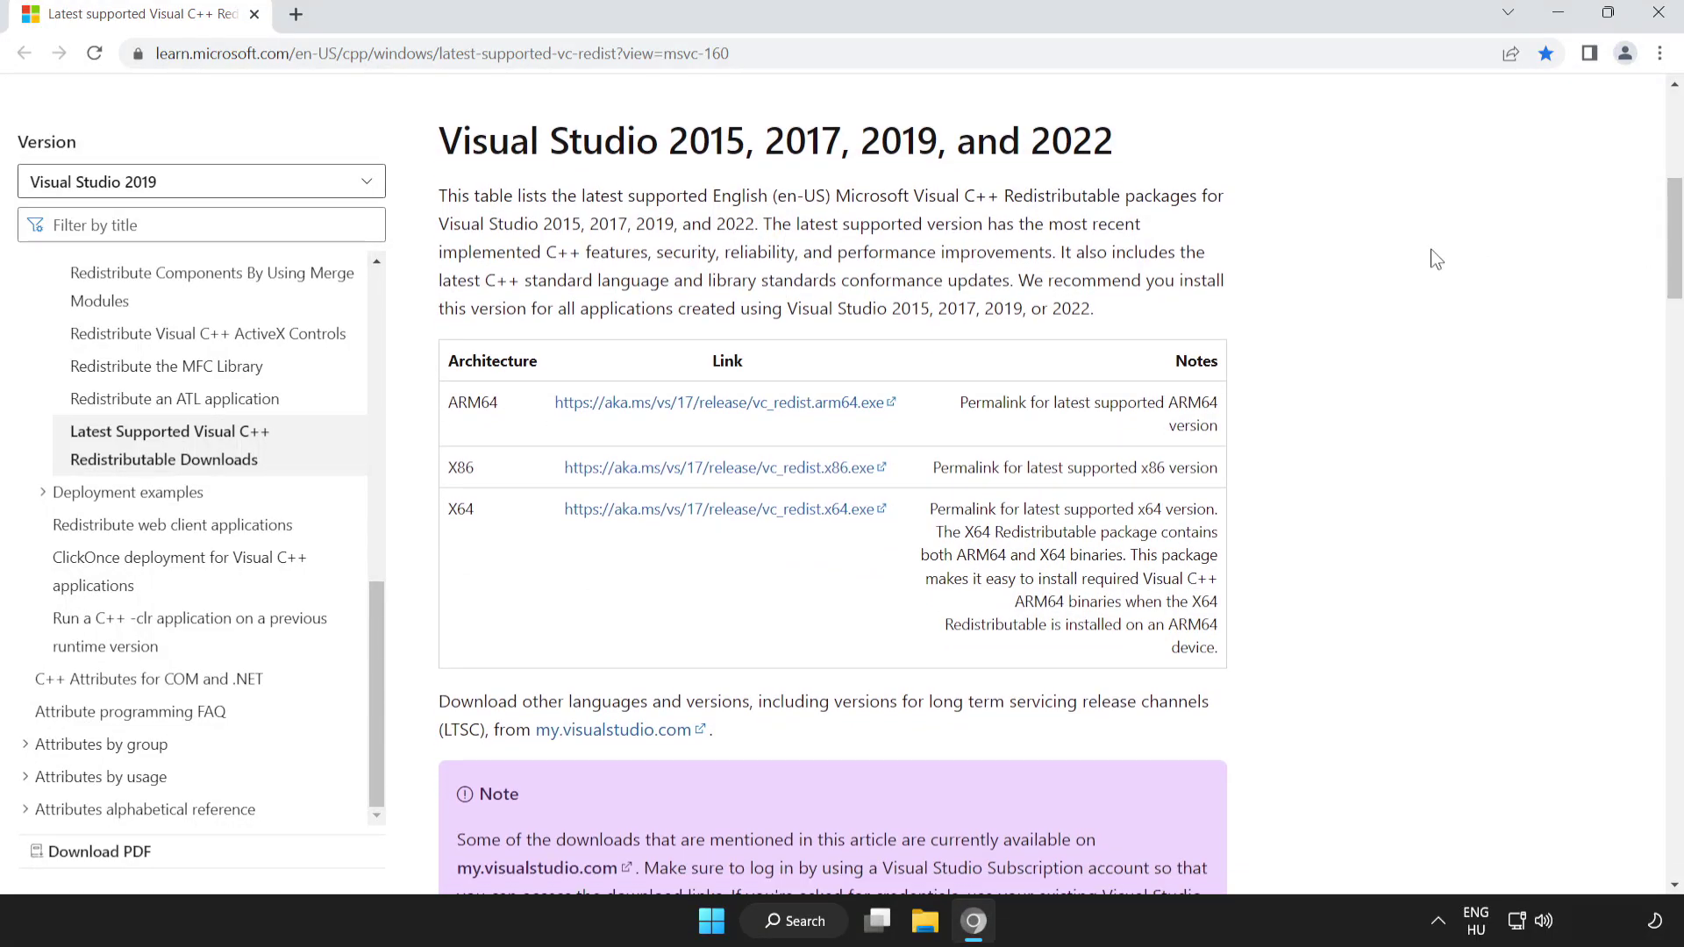
left_click_drag(451, 402, 1022, 532)
left_click(1022, 533)
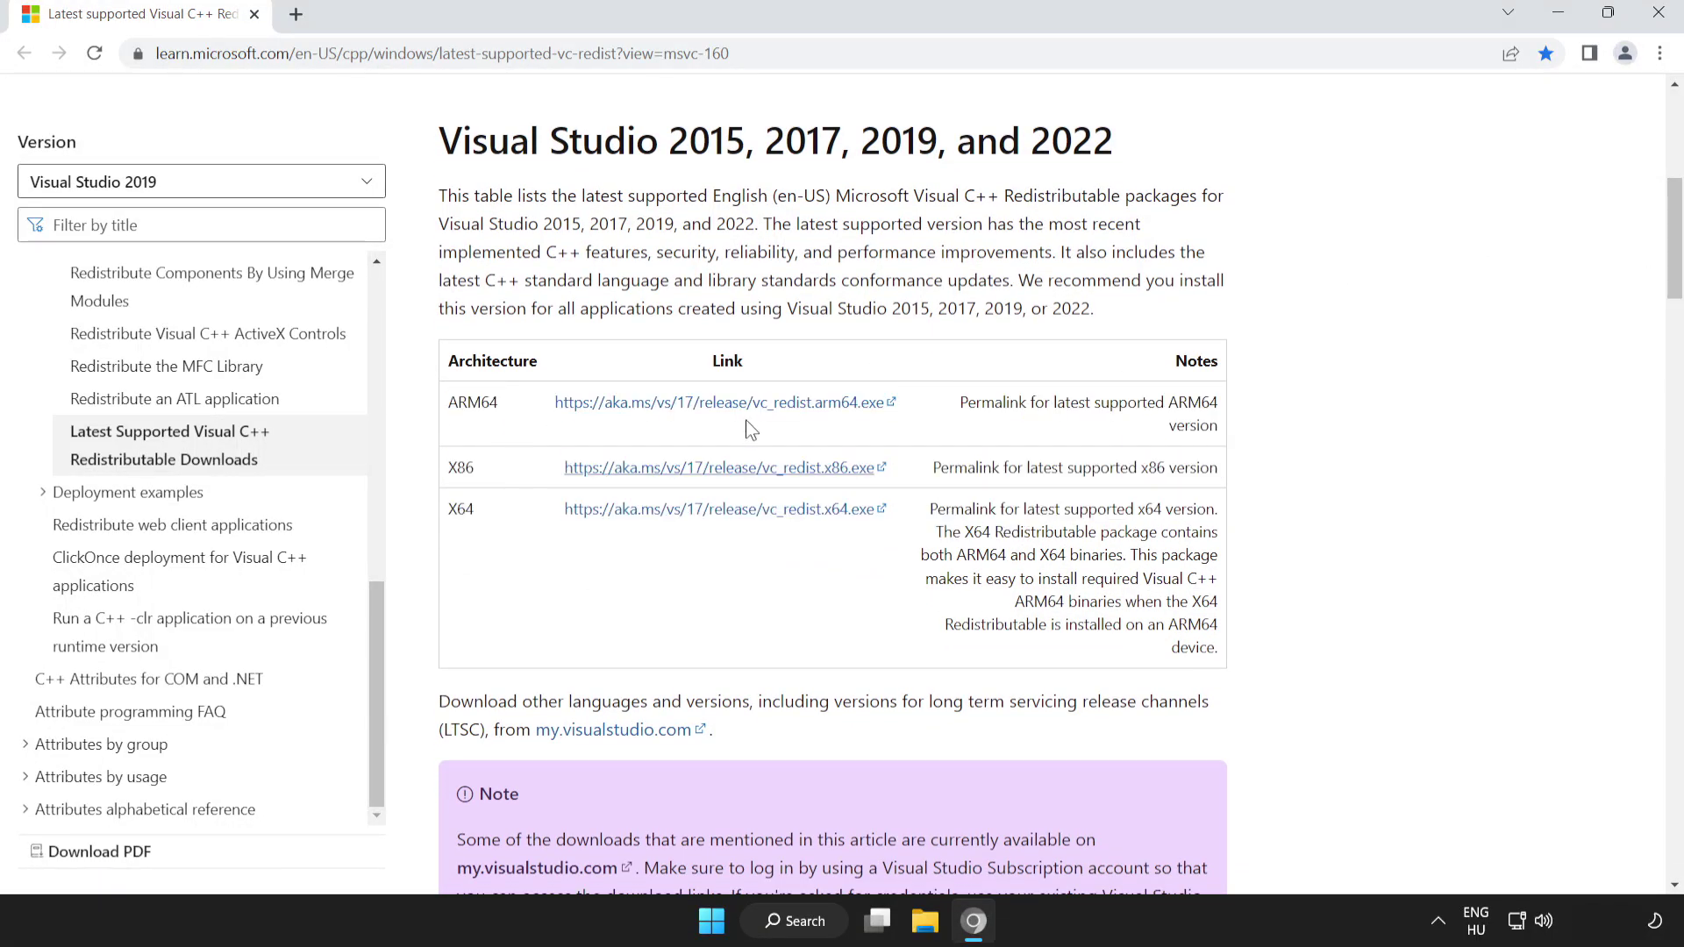
Step: Download the ARM64, X86 and X64 vc_redist installers
left_click(699, 412)
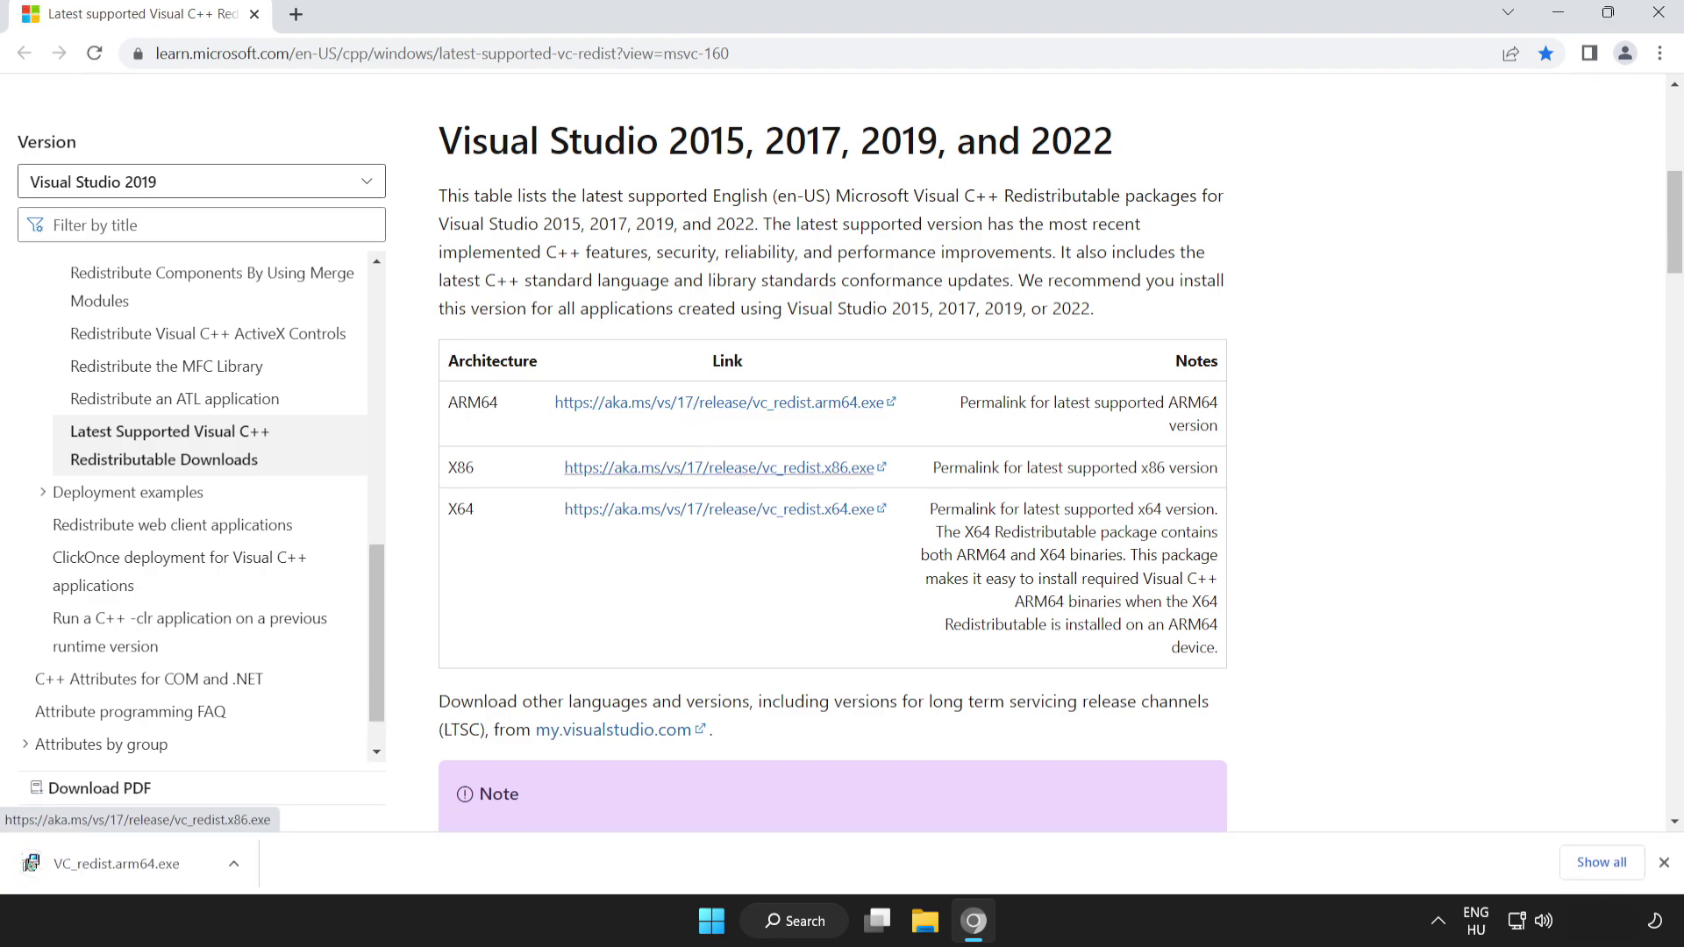
left_click(732, 472)
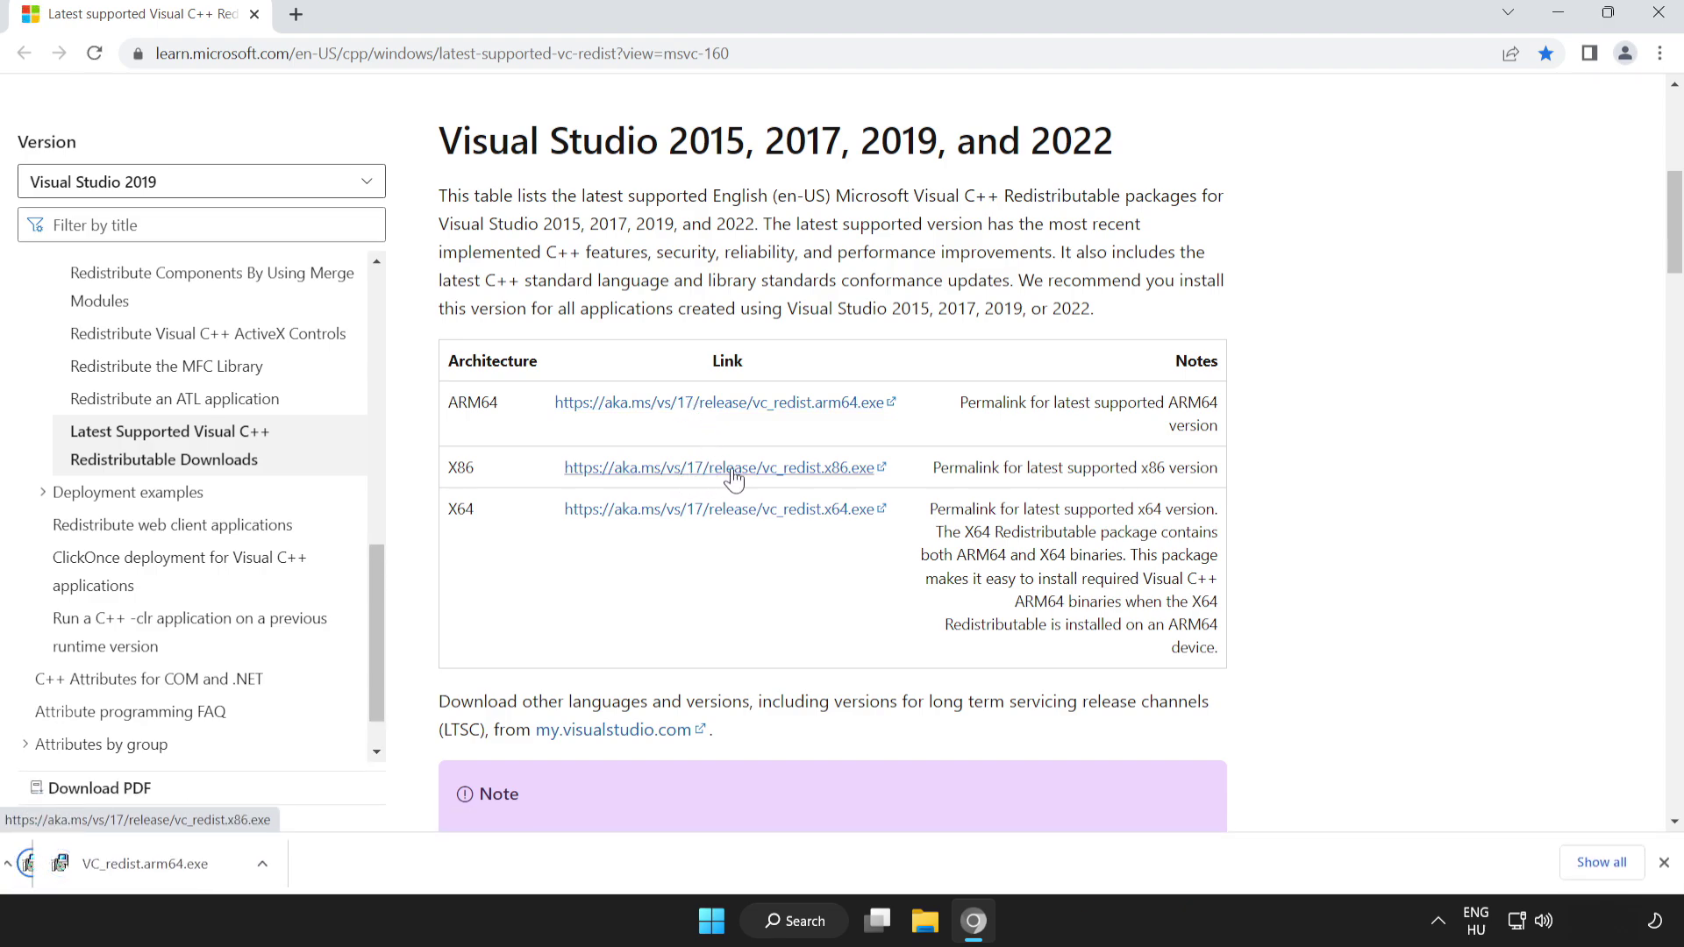
left_click(726, 517)
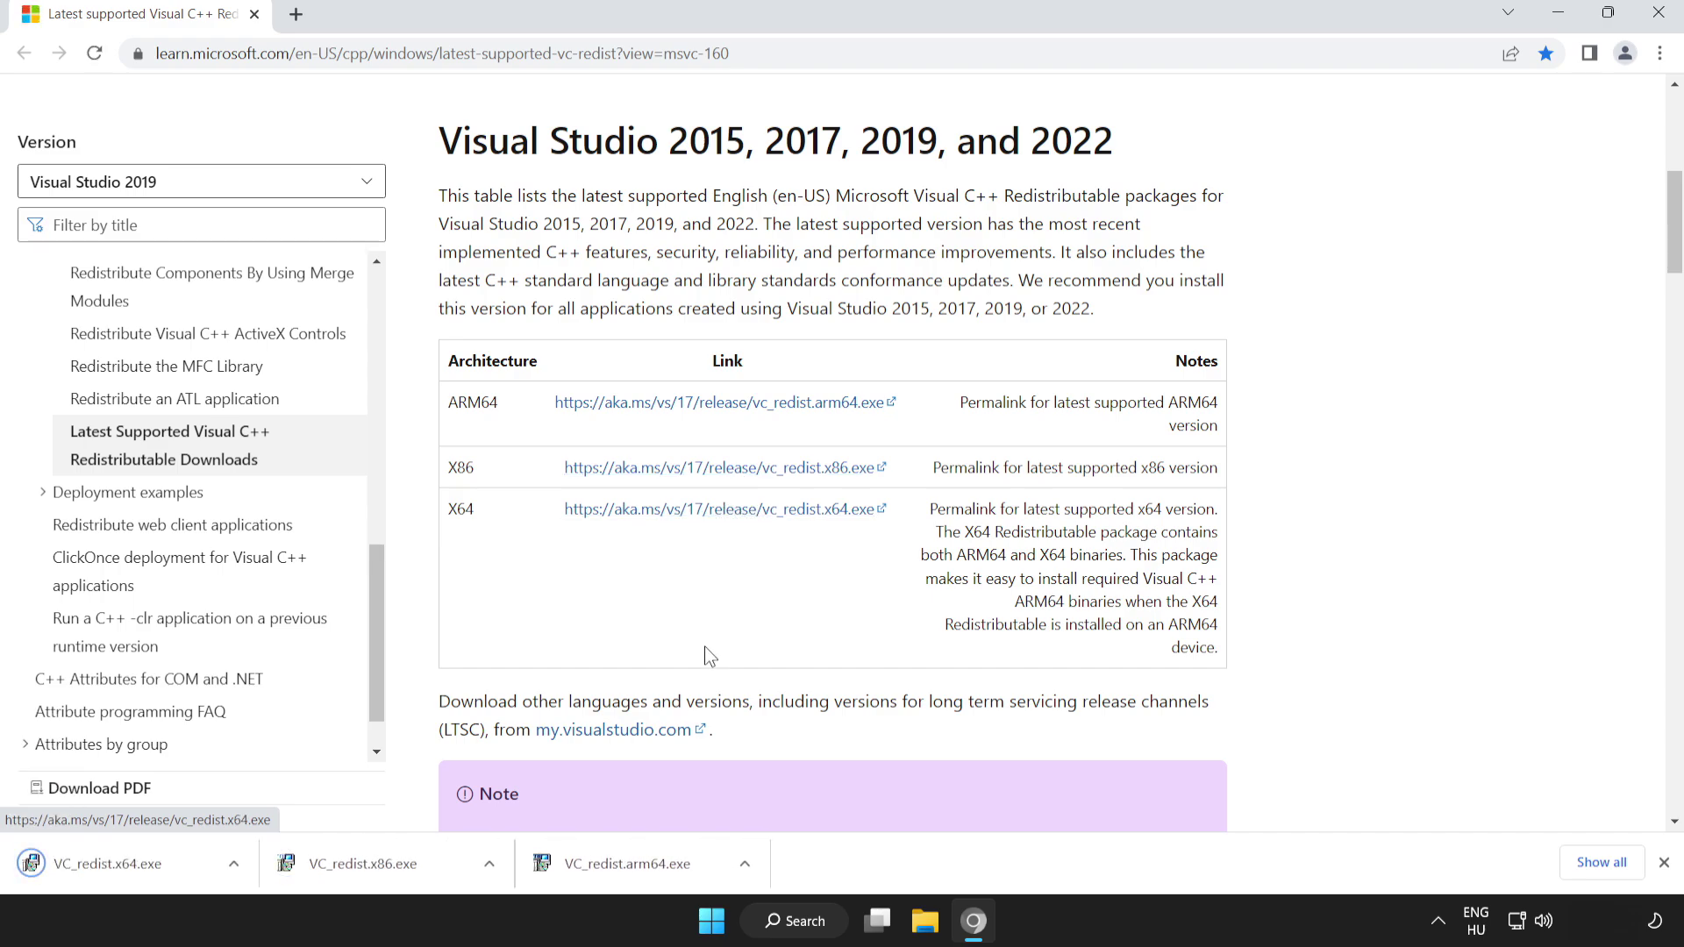
Step: Attempt the ARM64 redistributable install, which fails as unsupported on this processor
left_click(644, 866)
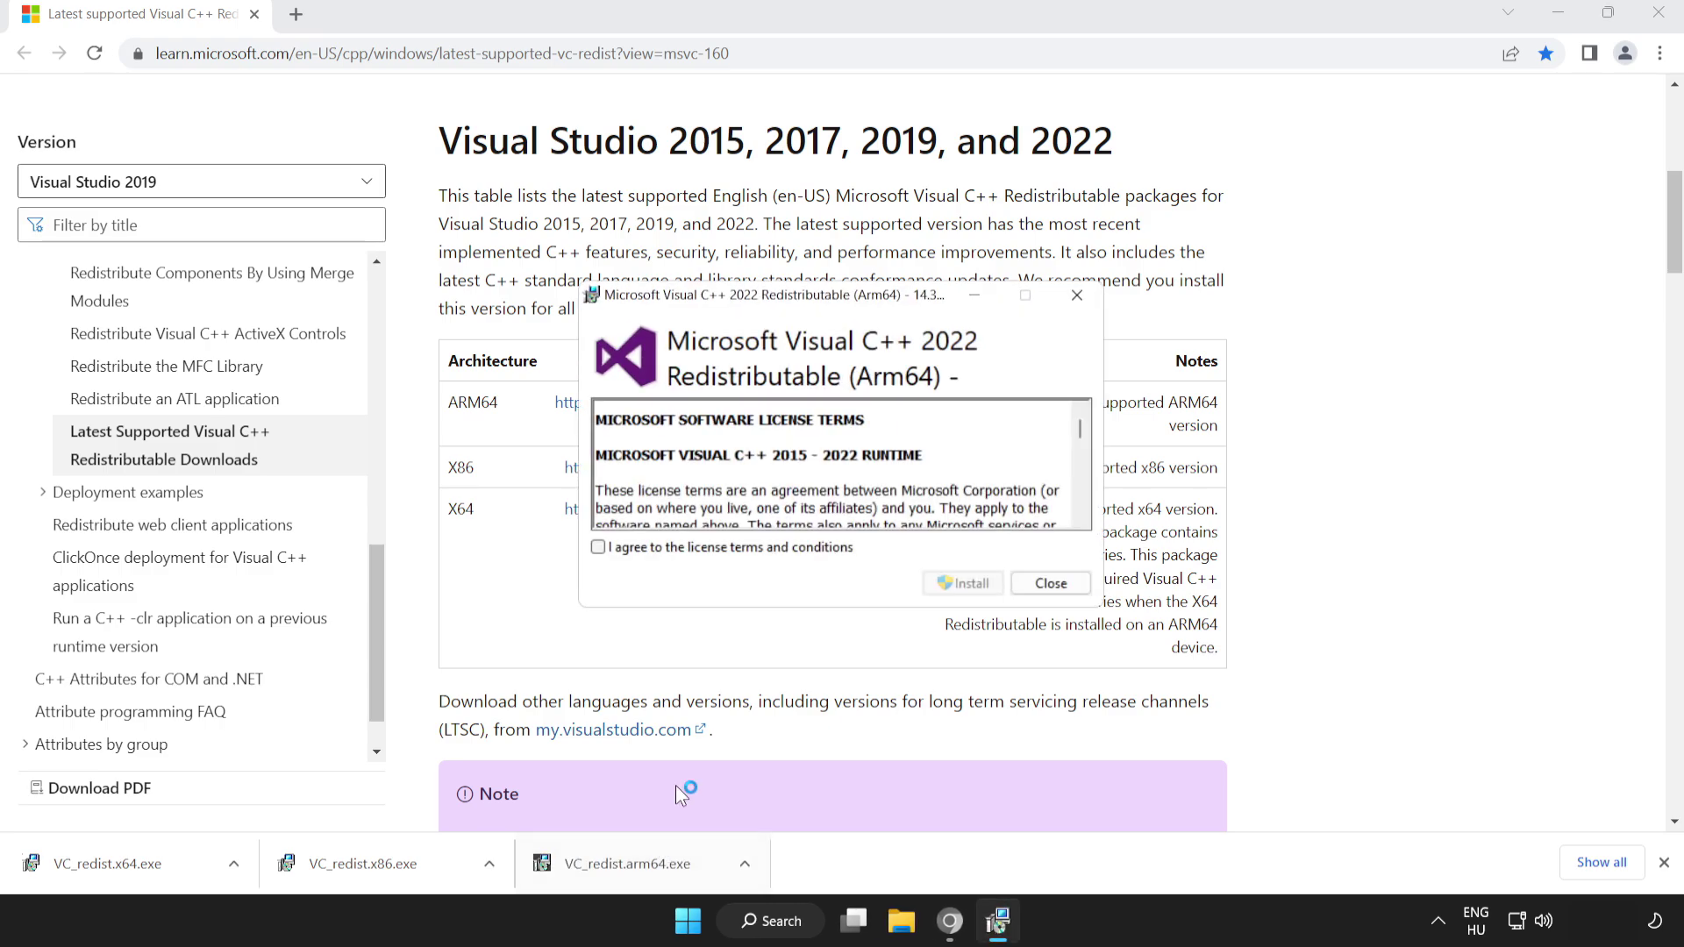
left_click_drag(1081, 439, 1087, 534)
left_click(597, 546)
left_click(963, 586)
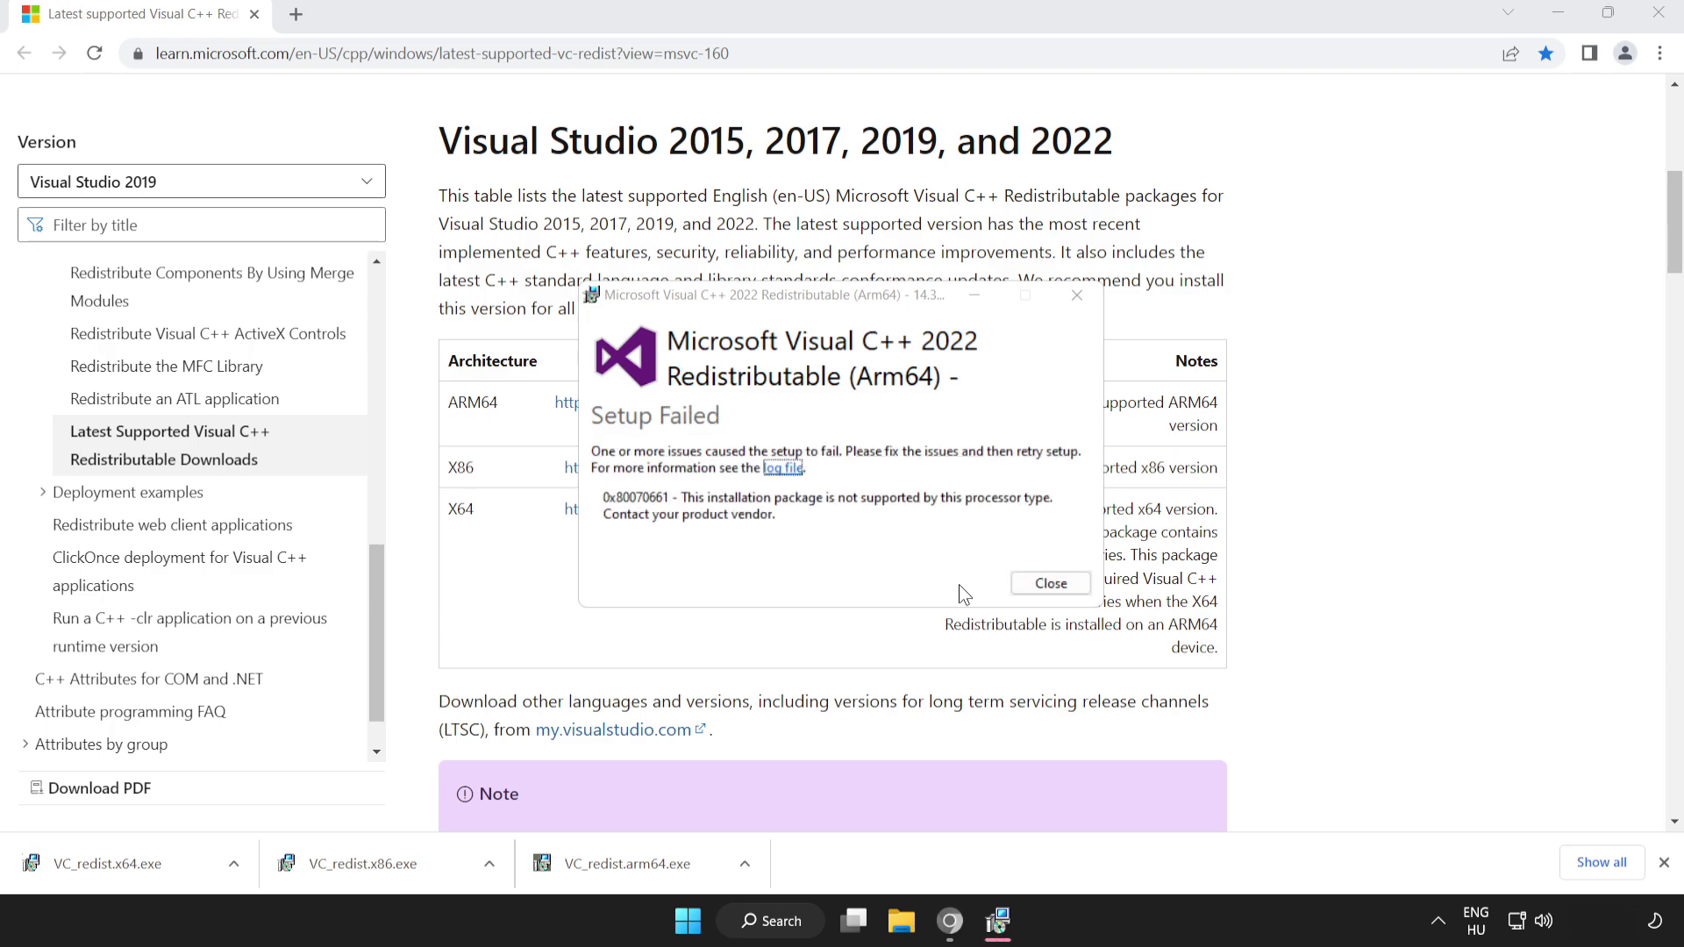
left_click(1044, 584)
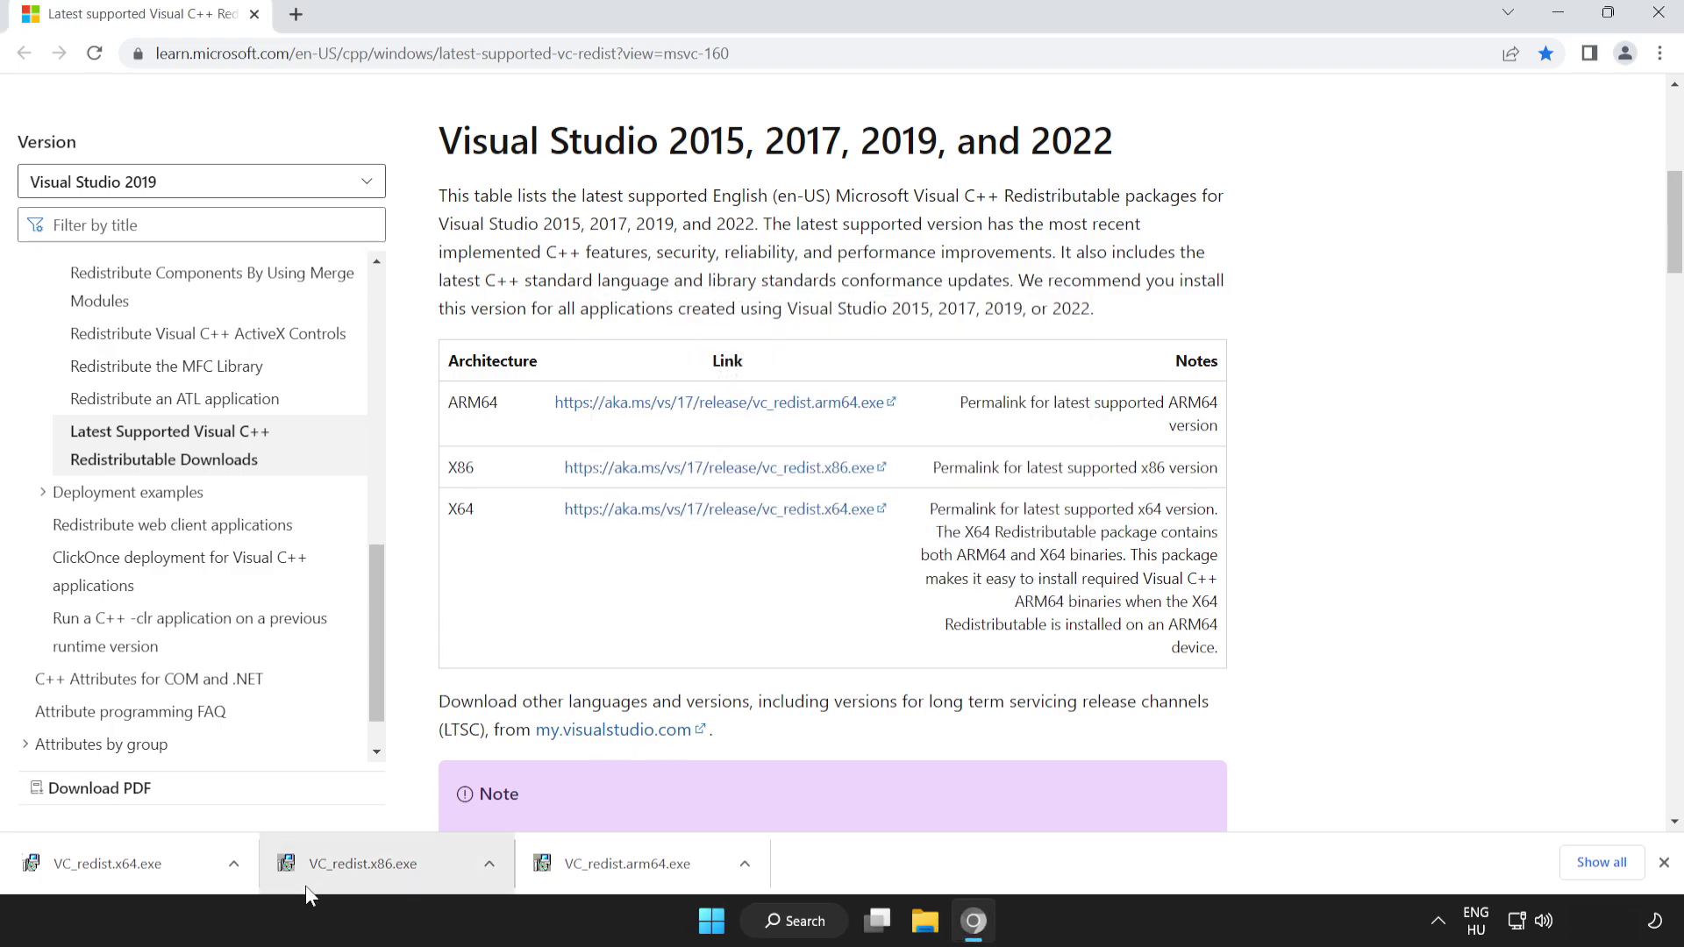
Step: Install the x86 redistributable successfully and launch the x64 installer
left_click(395, 866)
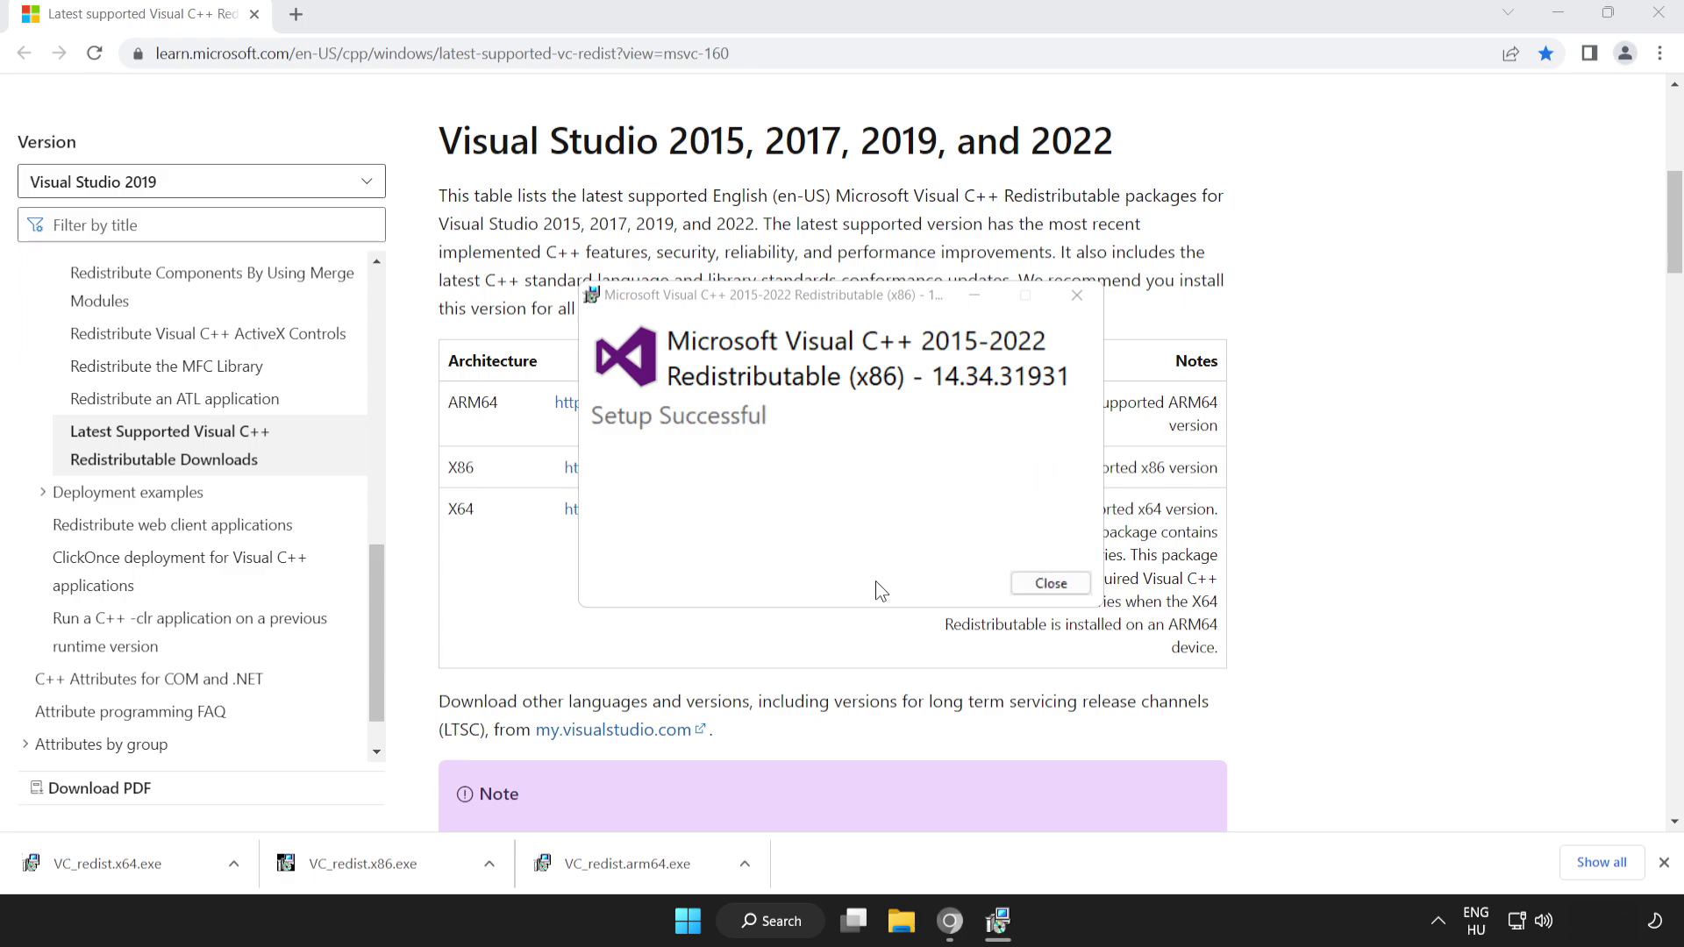
left_click(1051, 583)
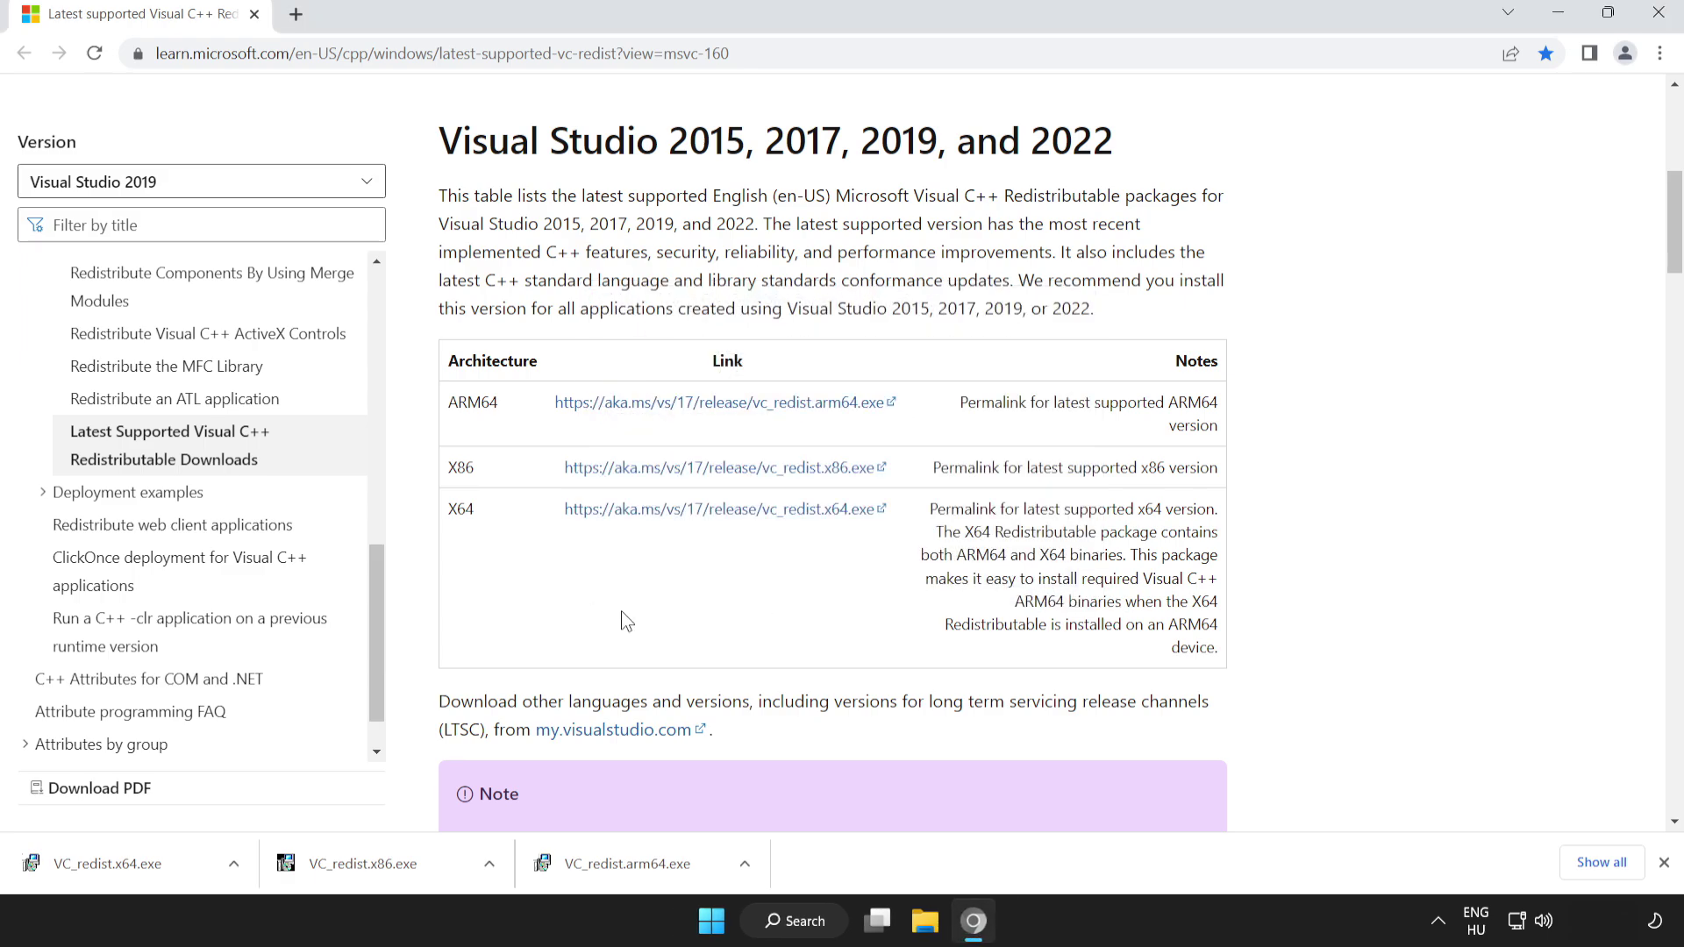
left_click(144, 866)
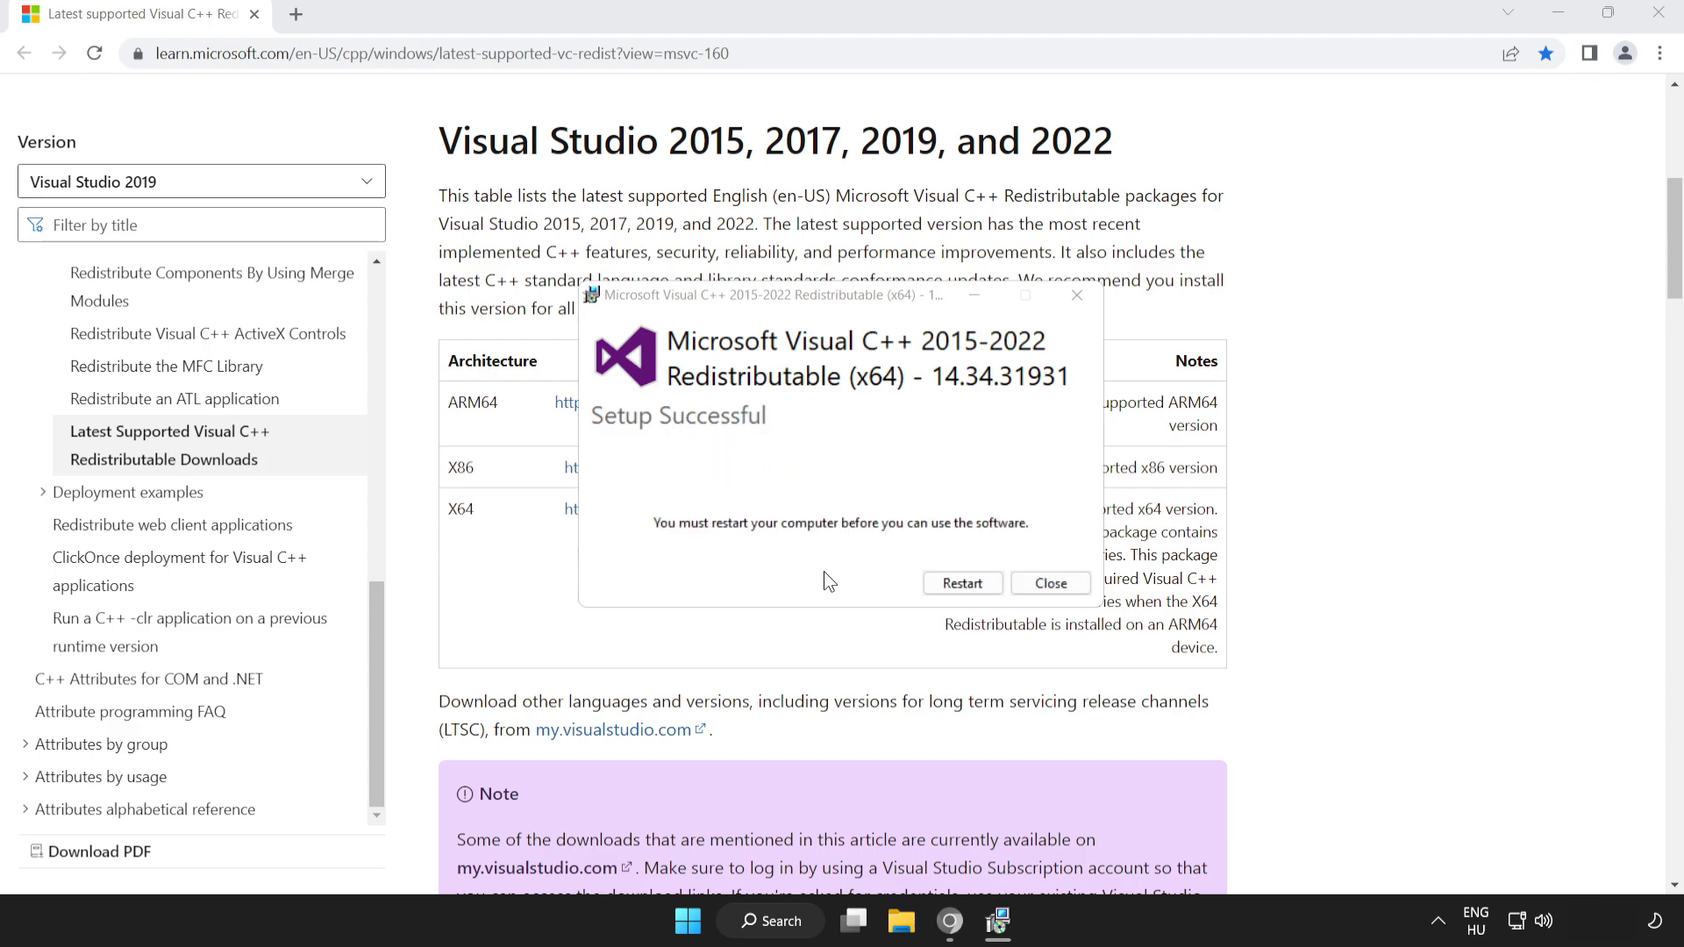
Step: Close the x64 setup and Chrome, then bring up the Start menu's Restart power option
left_click(1052, 585)
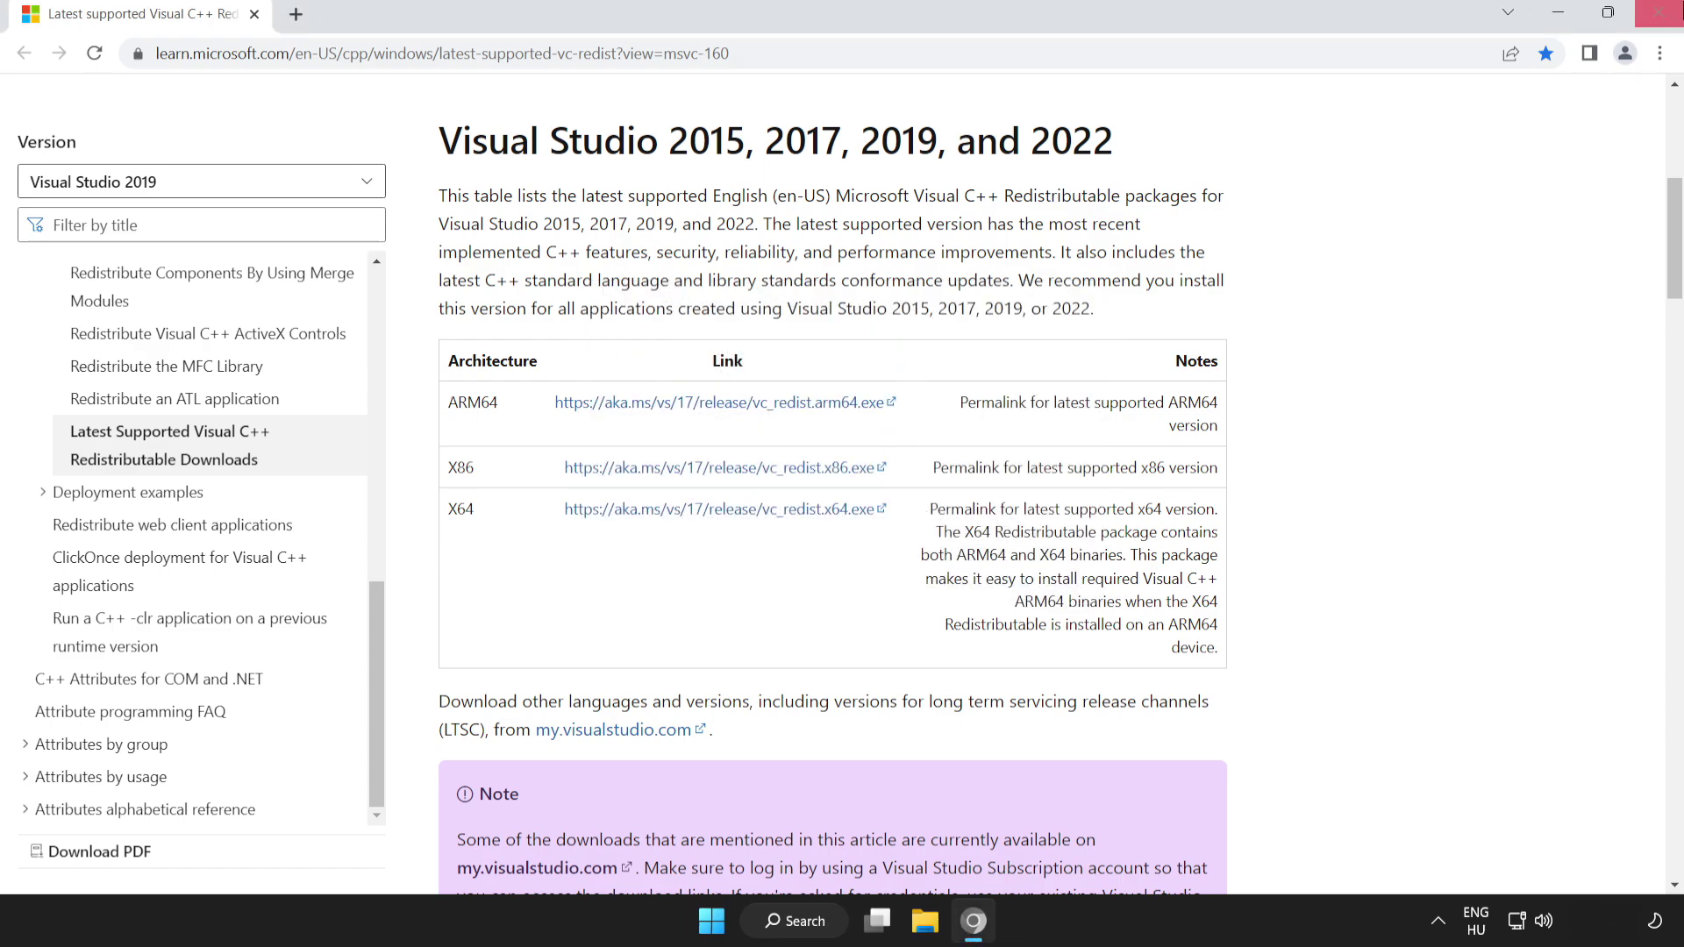
left_click(1659, 14)
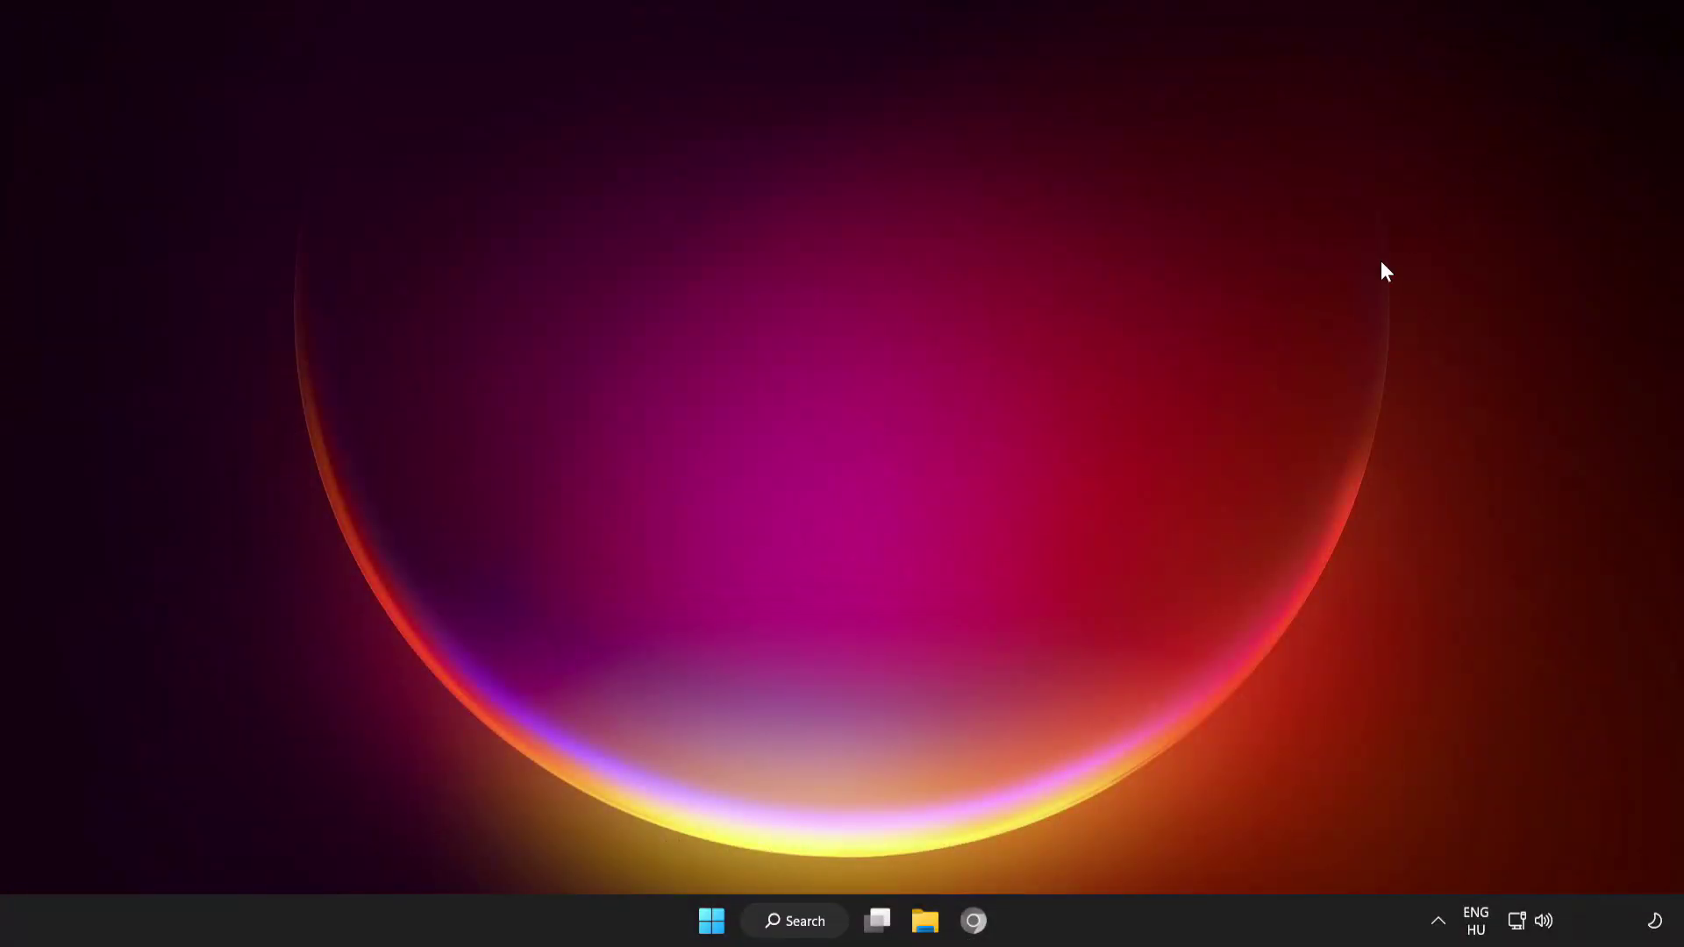
left_click(709, 920)
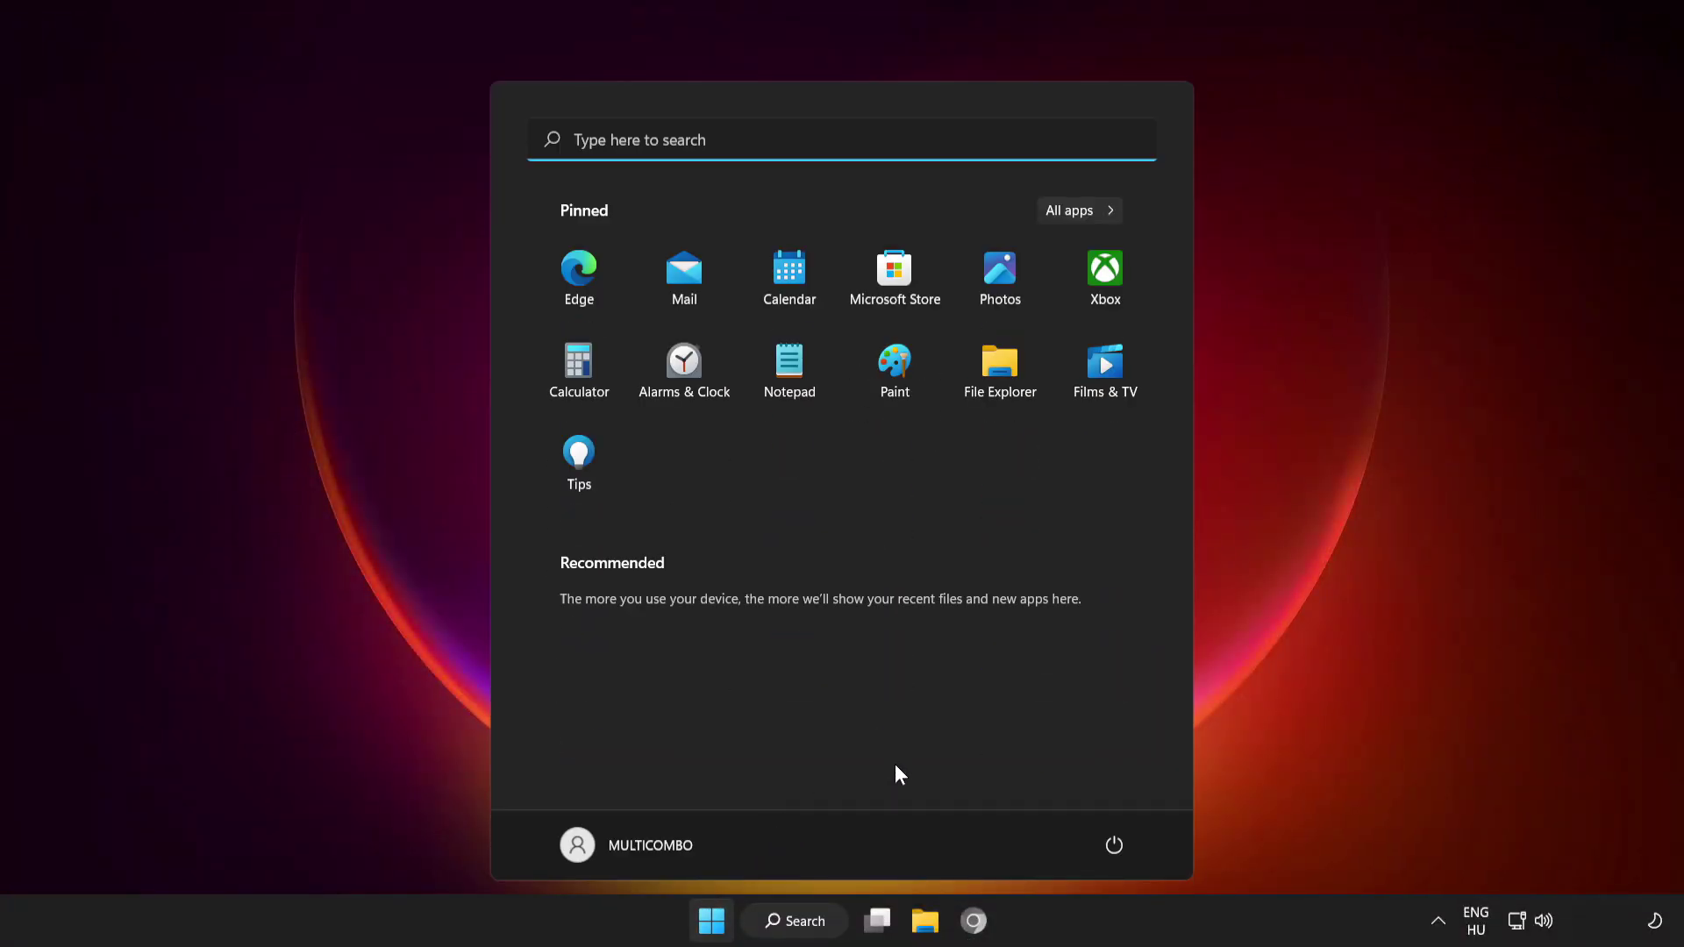
left_click(1113, 847)
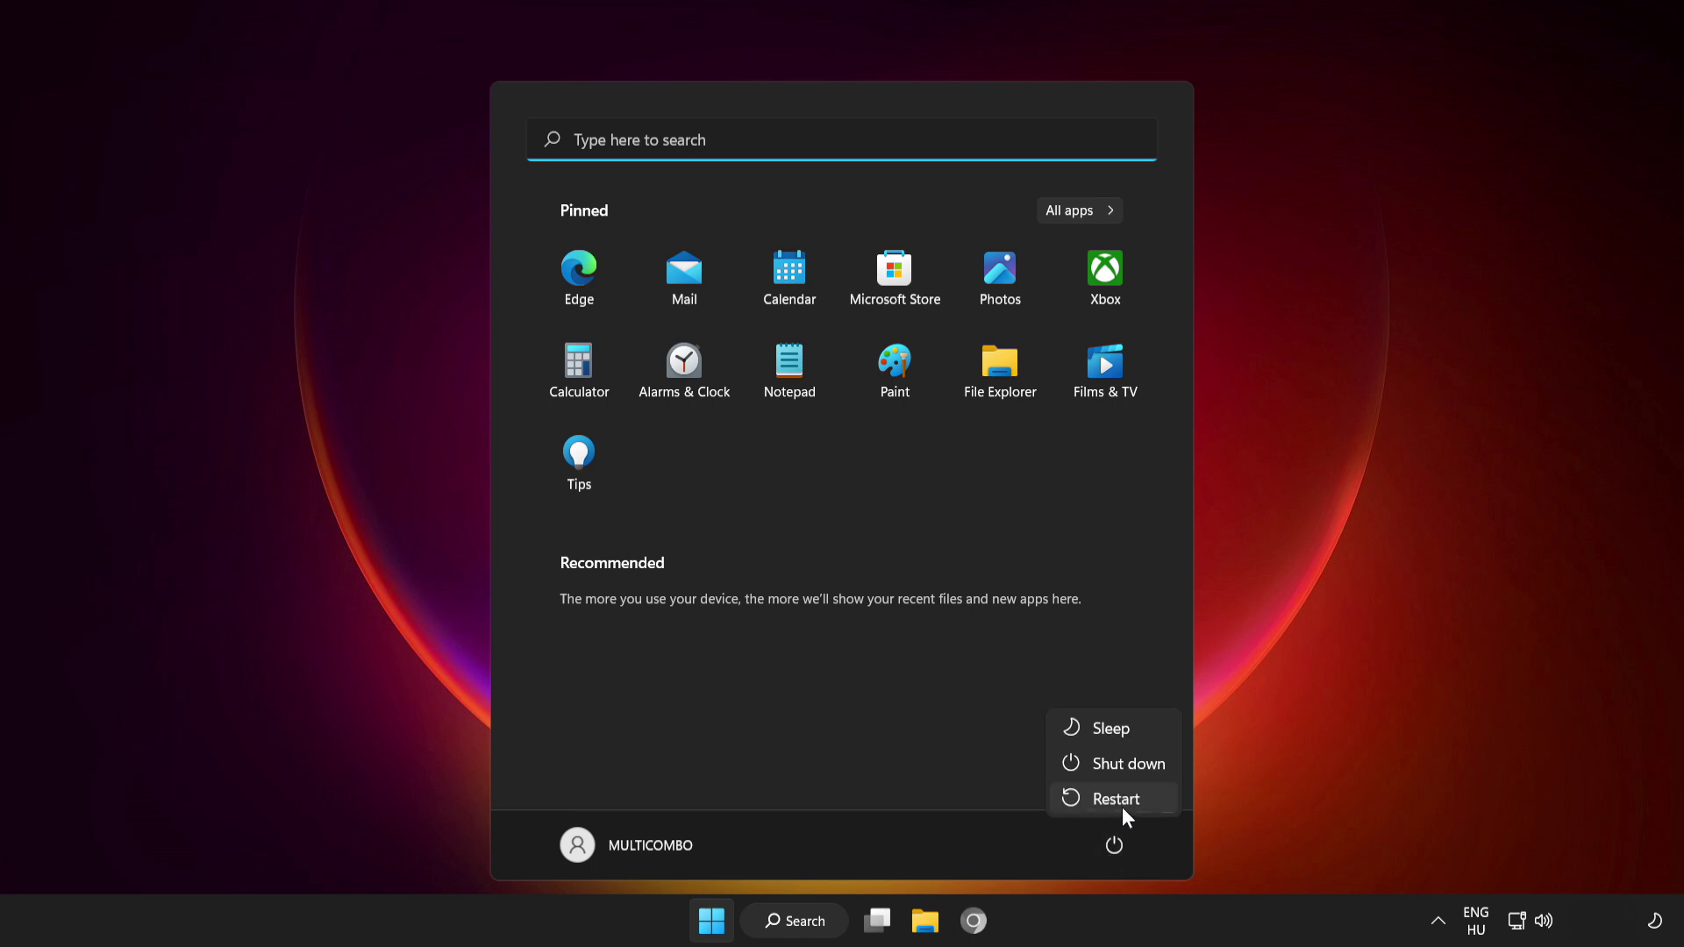